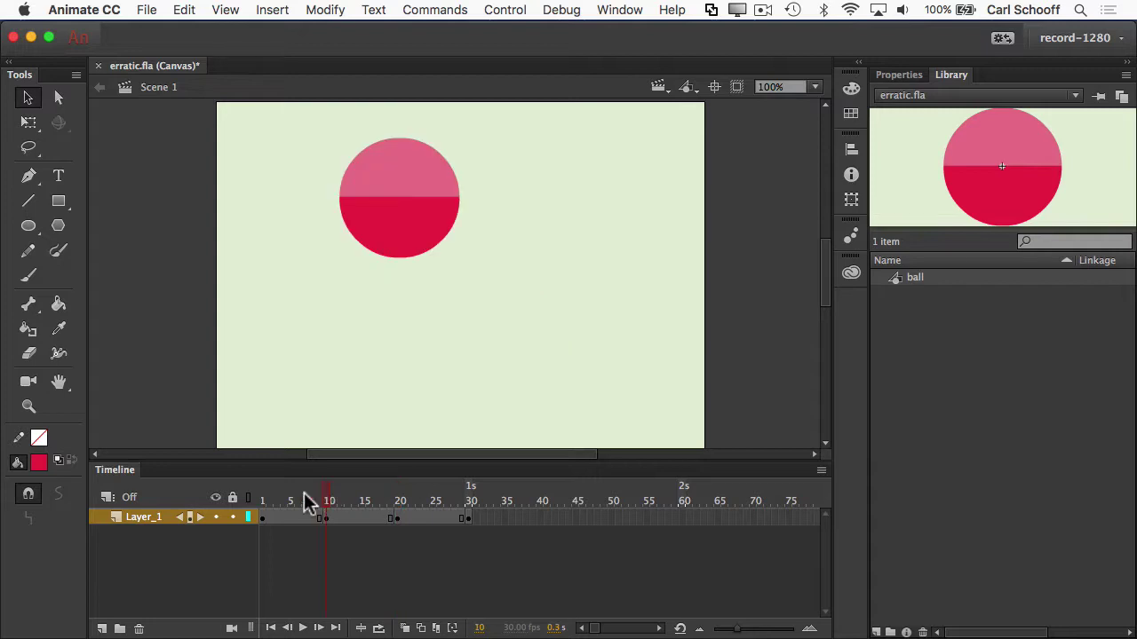
# Create classic tweens on Layer_1 in all three spans between the keyframes at frames 1, 10, 20 and 30.
pyautogui.click(261, 498)
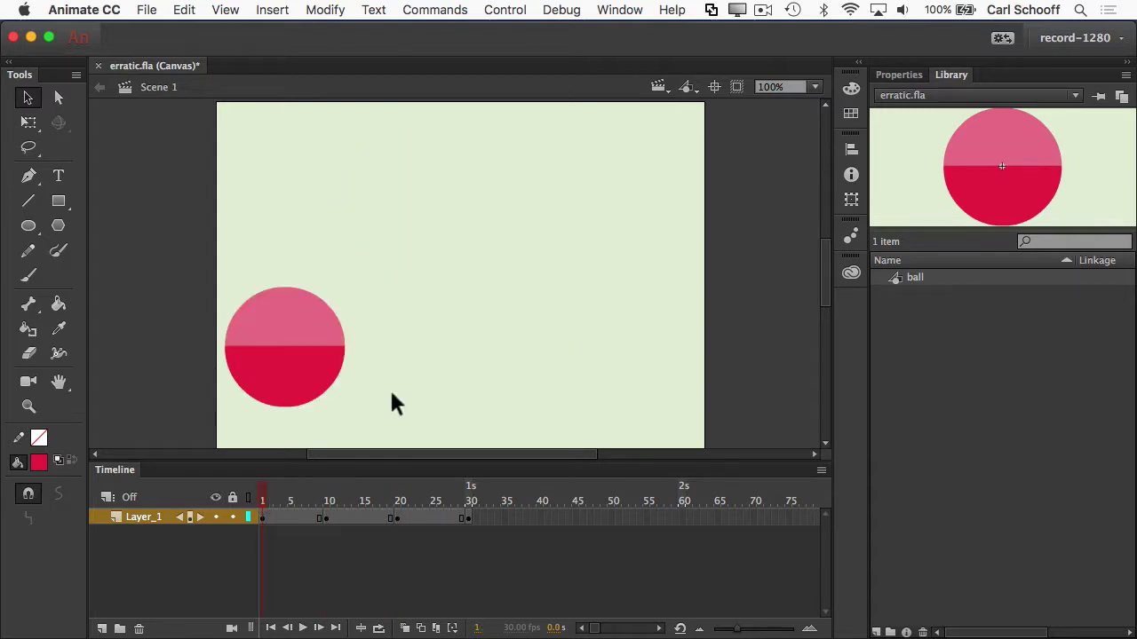
pyautogui.rightClick(275, 518)
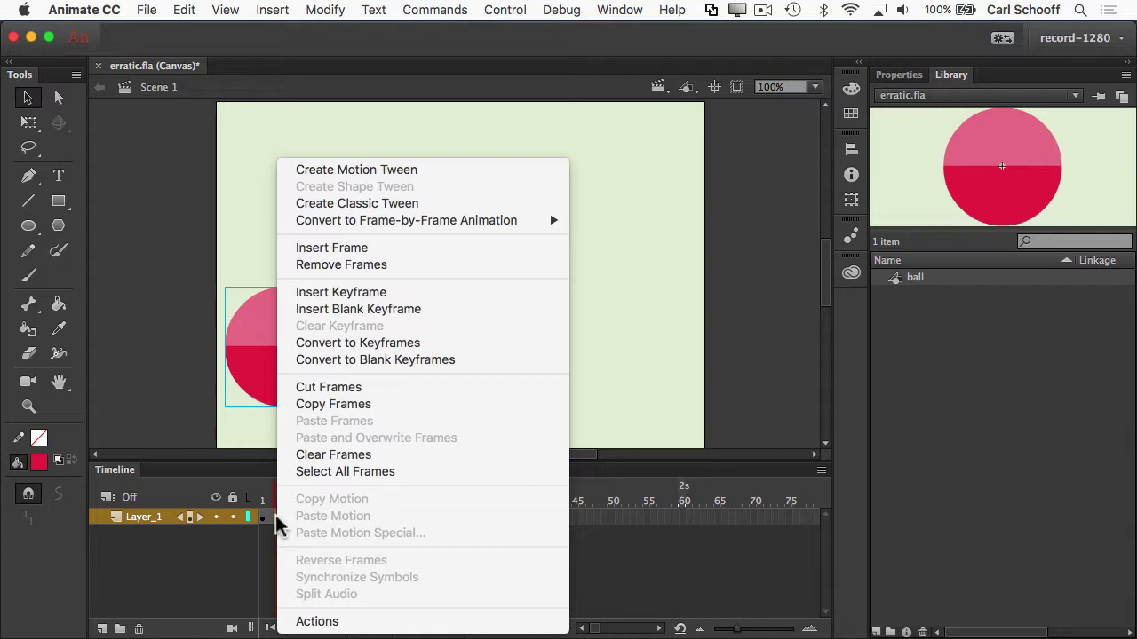
pyautogui.click(383, 204)
pyautogui.click(352, 518)
pyautogui.rightClick(353, 518)
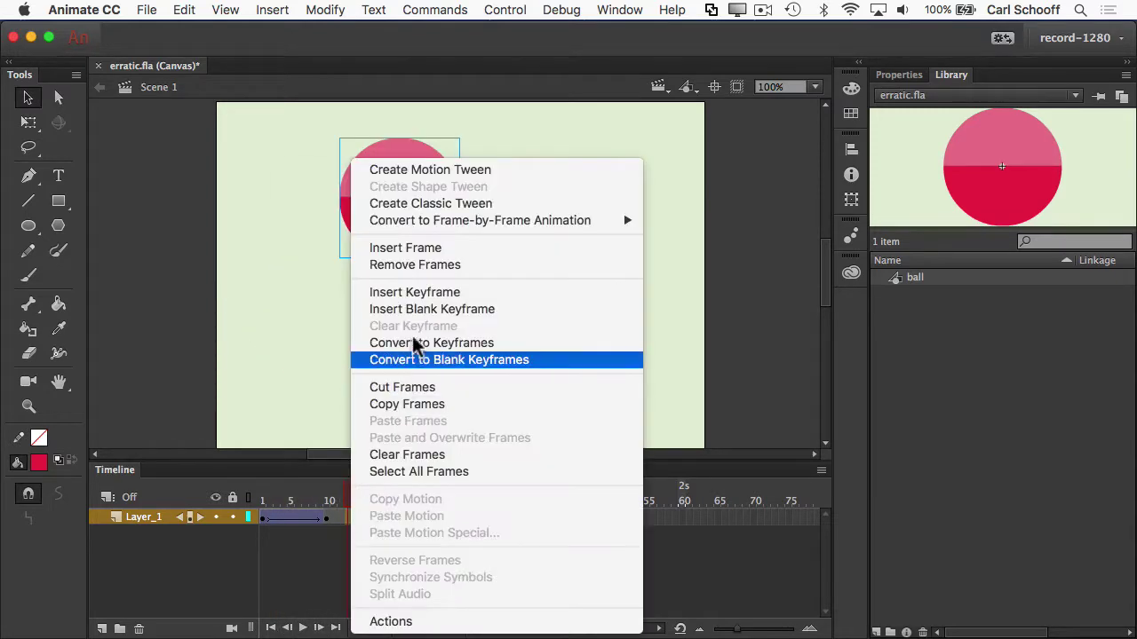
pyautogui.click(427, 202)
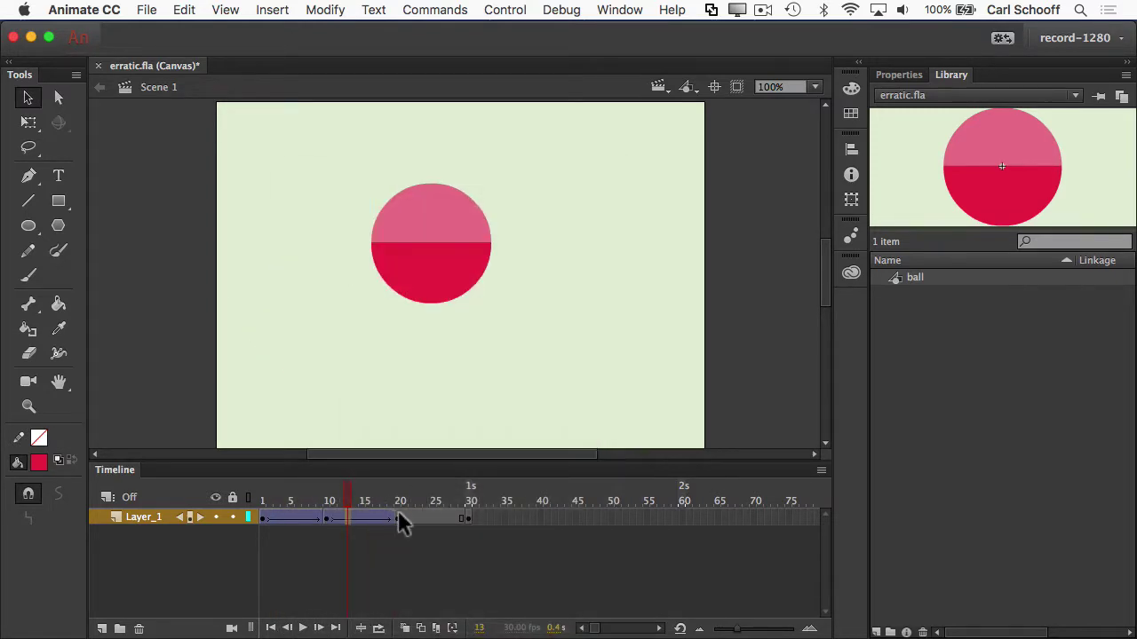
pyautogui.rightClick(420, 519)
pyautogui.click(511, 203)
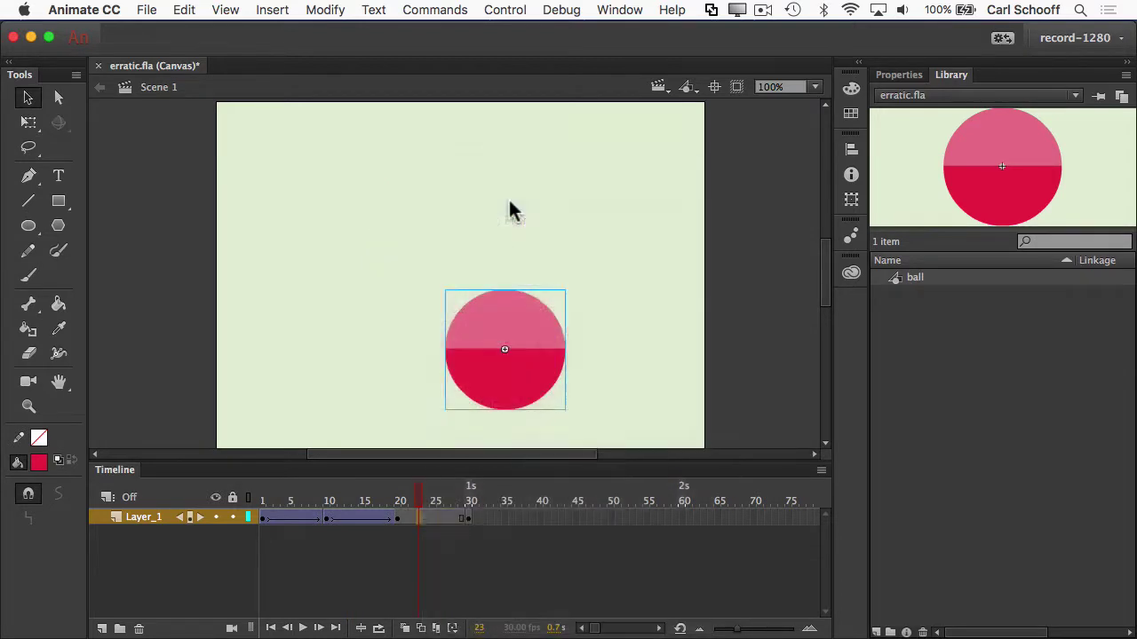
# Play the ball animation from frame 1 and check the keyframe at frame 10.
pyautogui.moveTo(414, 484); pyautogui.dragTo(222, 494)
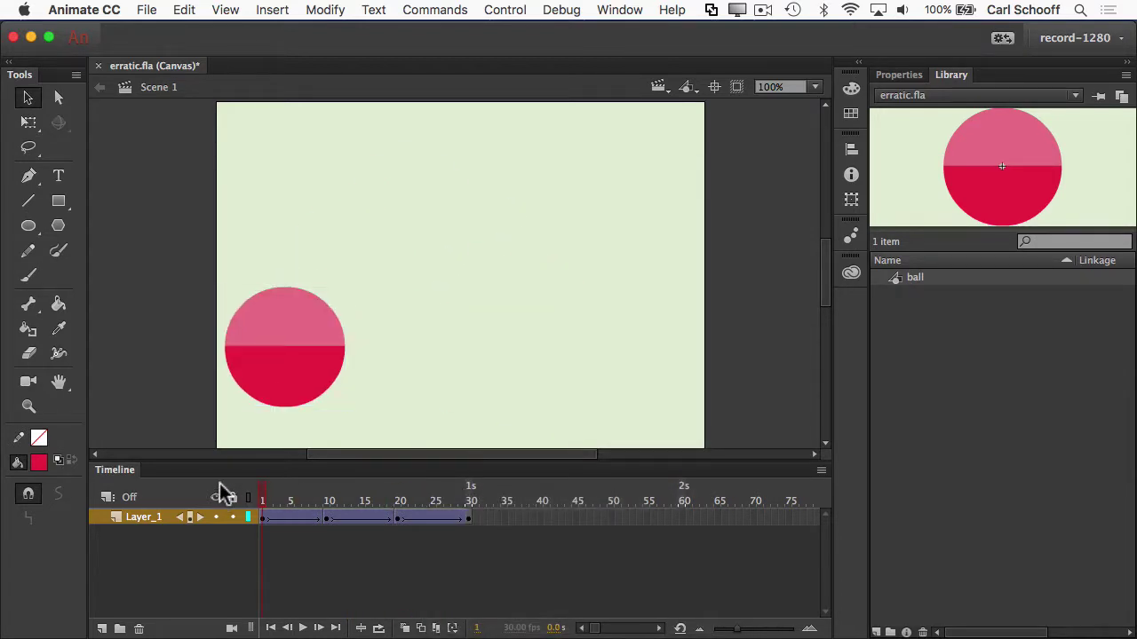
pyautogui.press('Return')
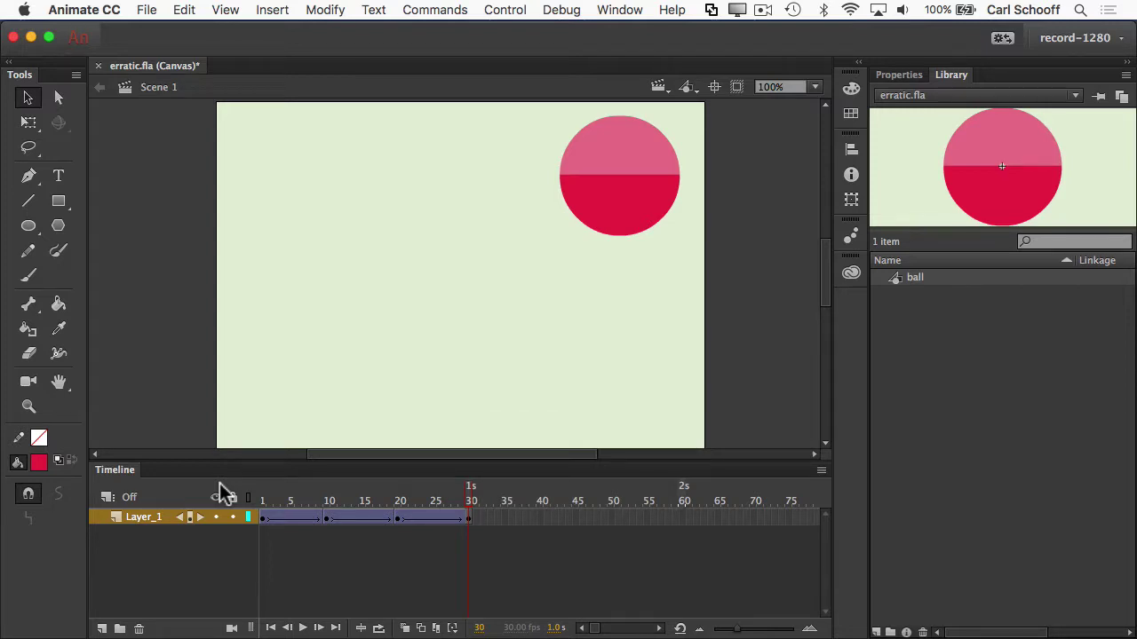
pyautogui.click(326, 518)
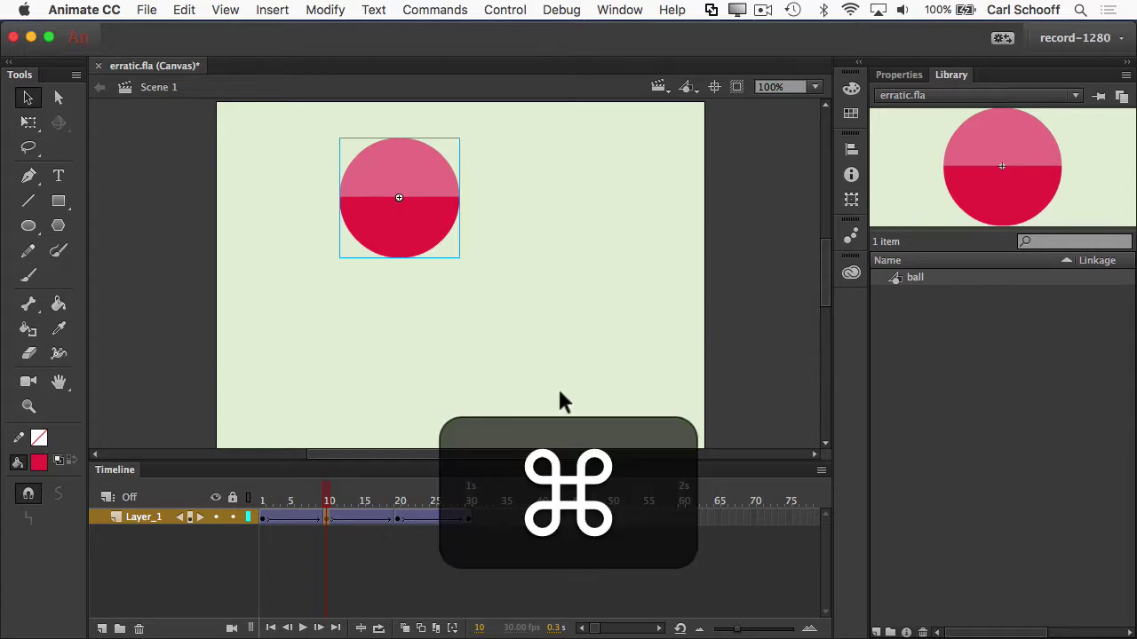
# Undo the classic tweens and the extra keyframes until only the ball's starting keyframe at frame 1 is left.
pyautogui.press('super+z')
pyautogui.press('super+z')
pyautogui.press('super+z')
pyautogui.press('super+z')
pyautogui.press('super+z')
pyautogui.press('super+z')
pyautogui.press('super+z')
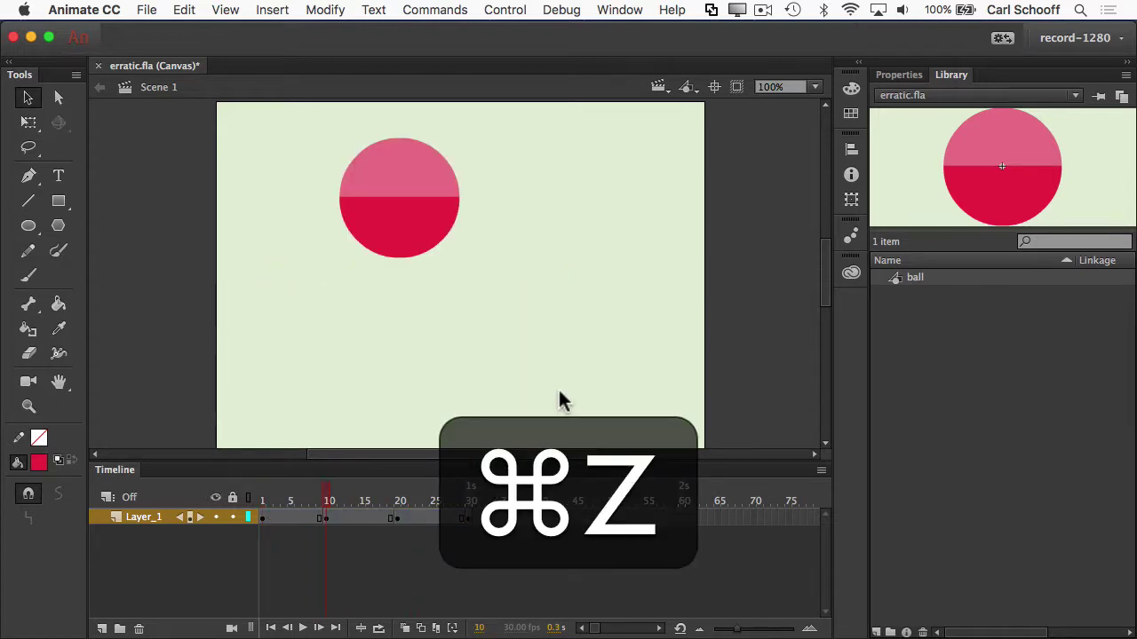
pyautogui.press('super+z')
pyautogui.press('super+z')
pyautogui.press('super+z')
pyautogui.press('super+z')
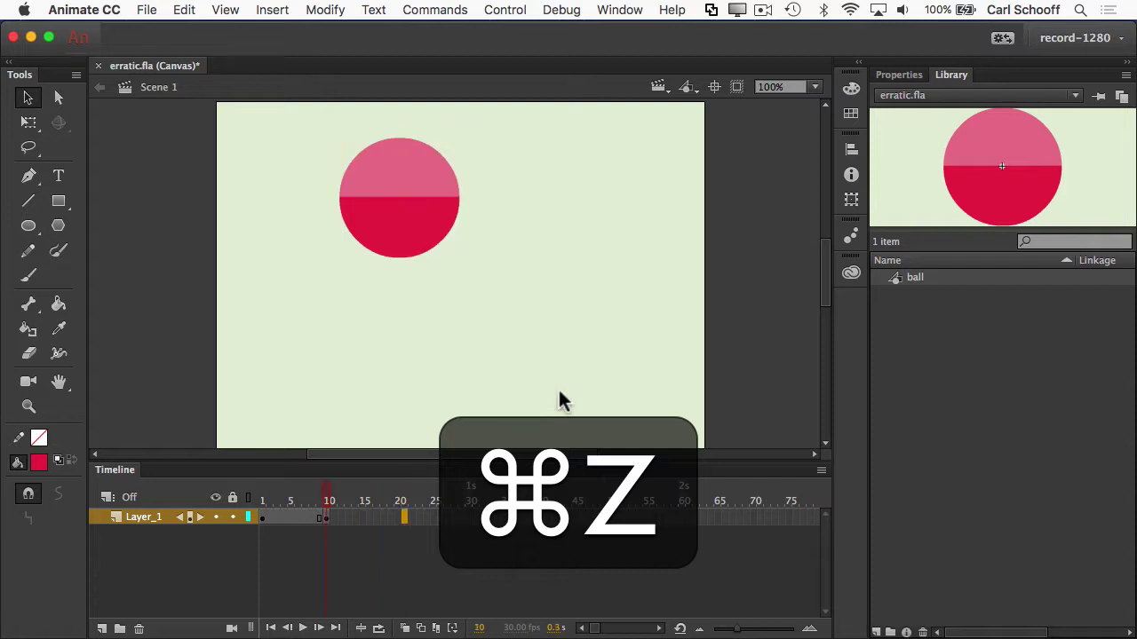
pyautogui.press('super+z')
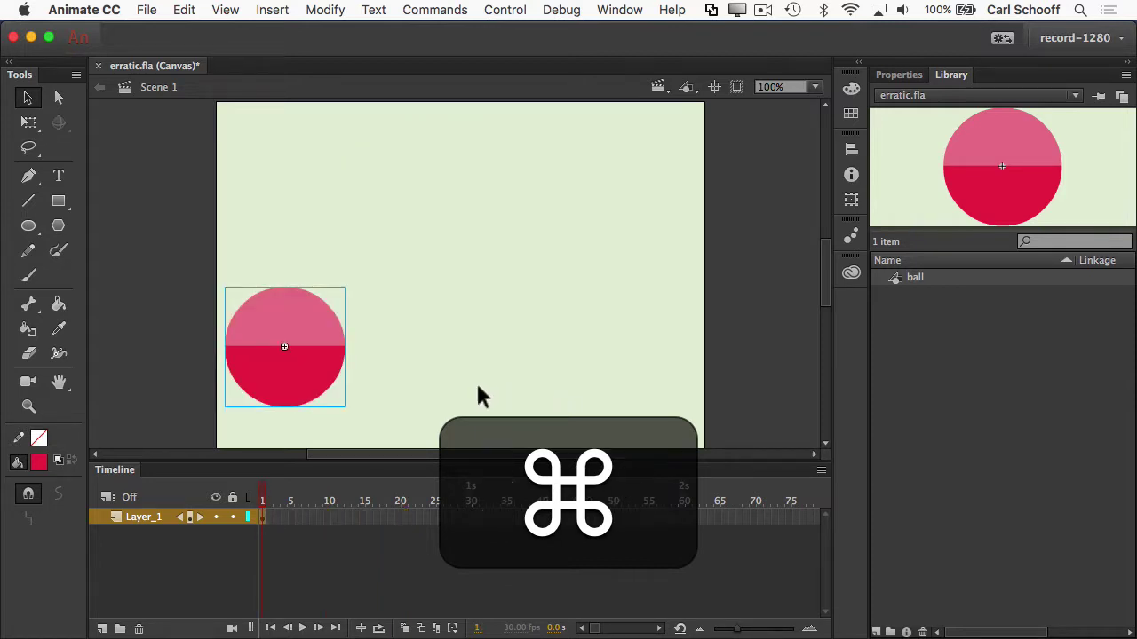
pyautogui.click(449, 384)
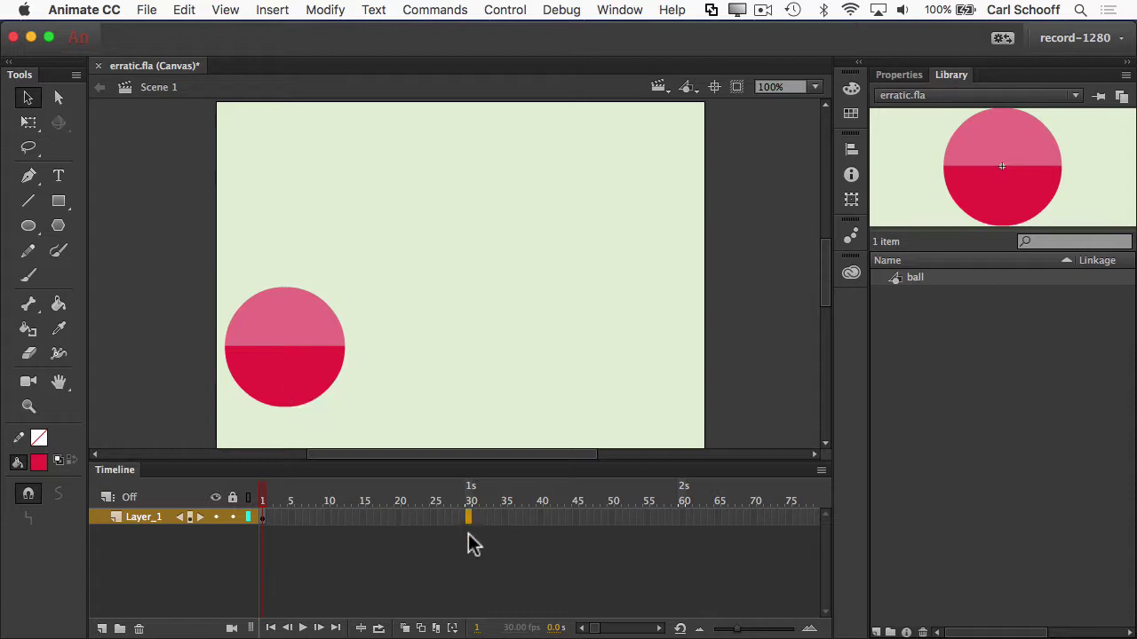
# Insert a keyframe at frame 30 with the ball moved straight across to the stage's right side, and create a classic tween from frame 1.
pyautogui.press('F6')
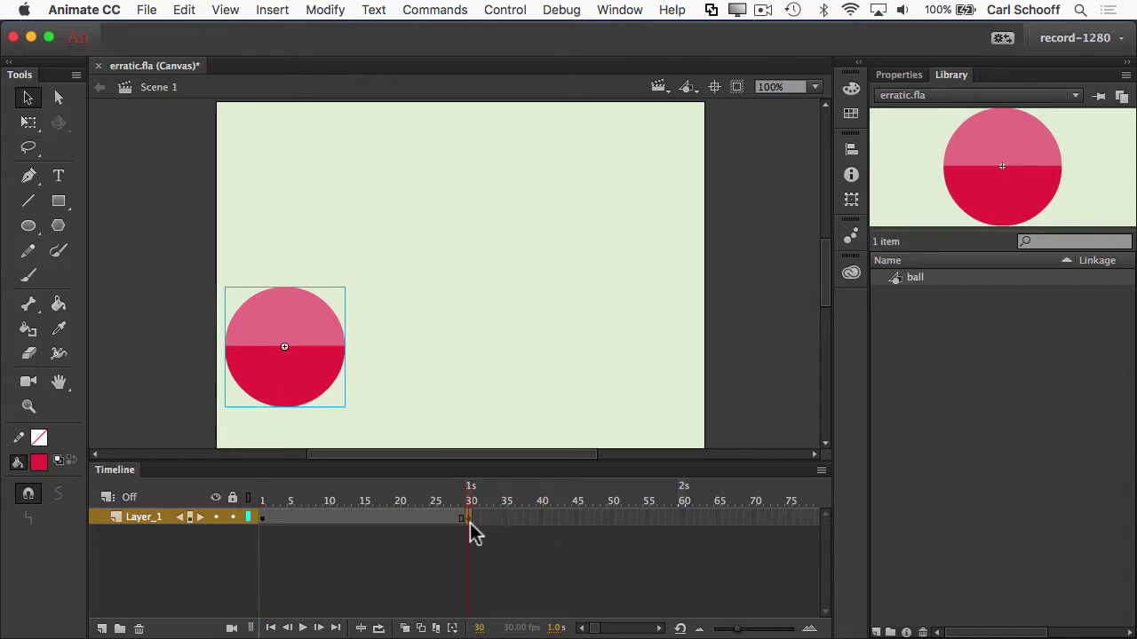
pyautogui.moveTo(311, 390); pyautogui.dragTo(635, 379)
pyautogui.rightClick(333, 514)
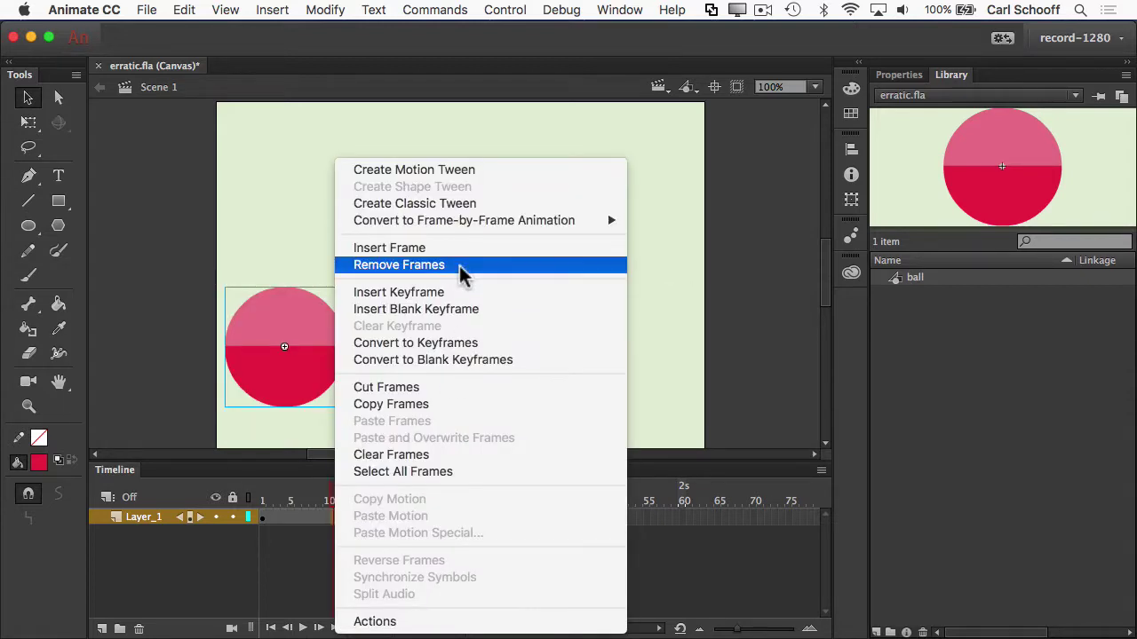
pyautogui.click(461, 204)
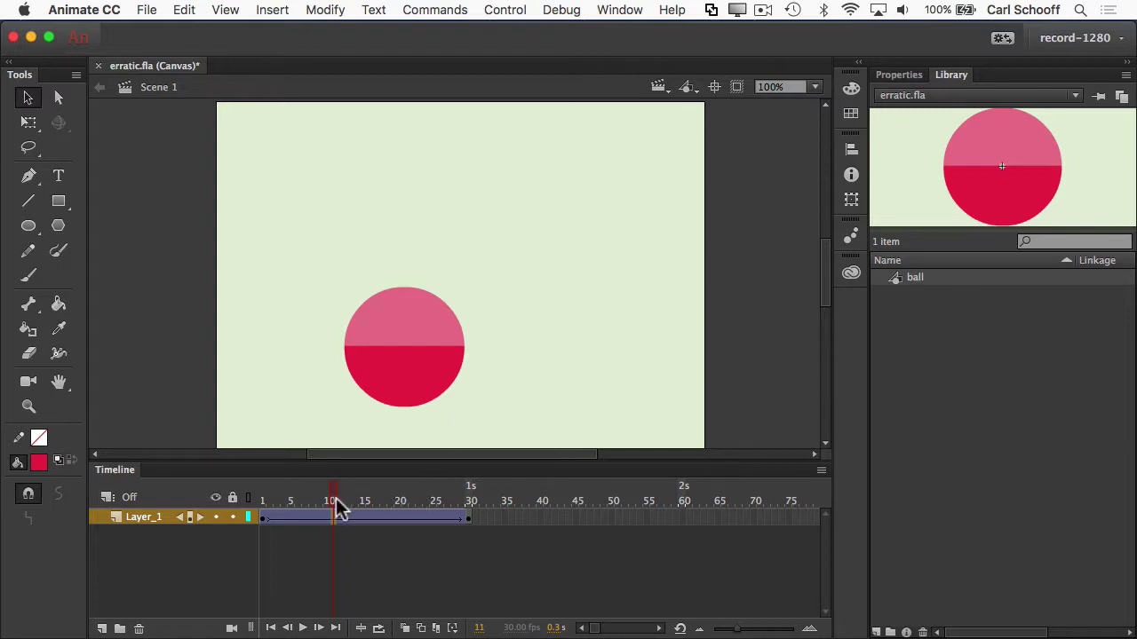
# At frame 10 of the classic tween, move the ball straight up to near the top of the stage.
pyautogui.moveTo(332, 503)
pyautogui.mouseDown()
pyautogui.moveTo(254, 500)
pyautogui.moveTo(474, 489)
pyautogui.moveTo(257, 497)
pyautogui.moveTo(470, 482)
pyautogui.moveTo(434, 500)
pyautogui.moveTo(328, 500)
pyautogui.mouseUp()
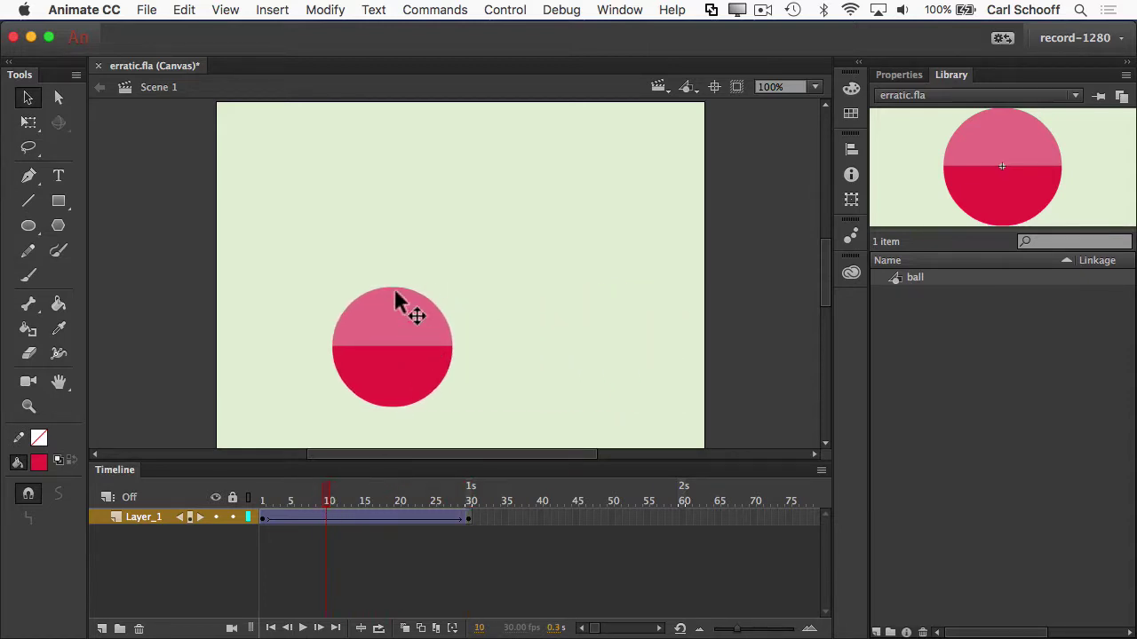
pyautogui.click(28, 98)
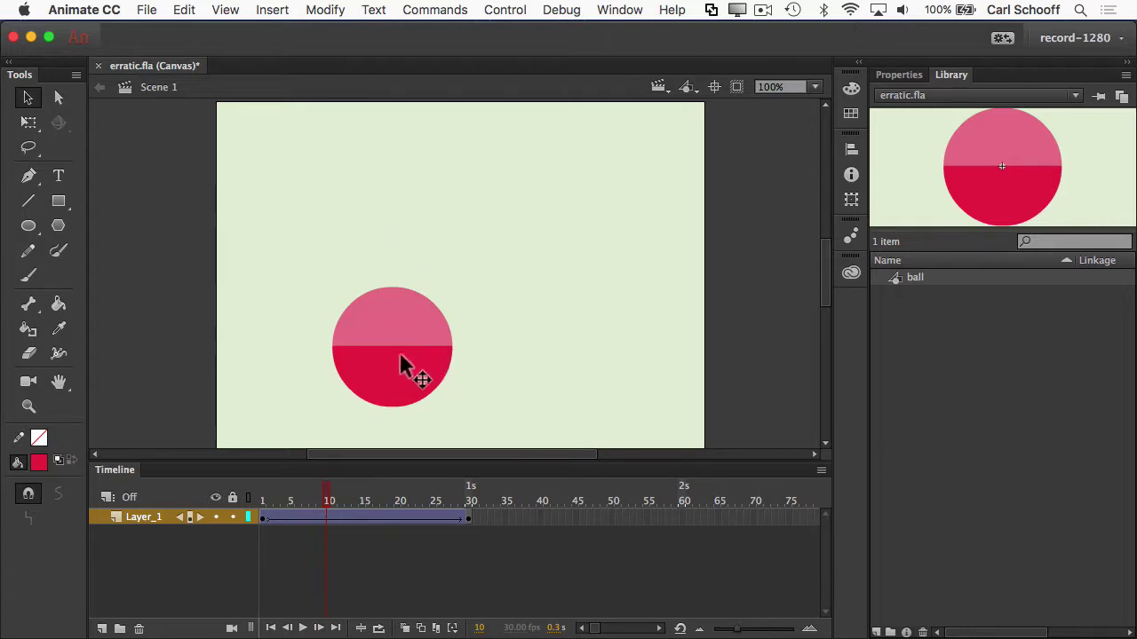
pyautogui.moveTo(401, 362); pyautogui.dragTo(399, 209)
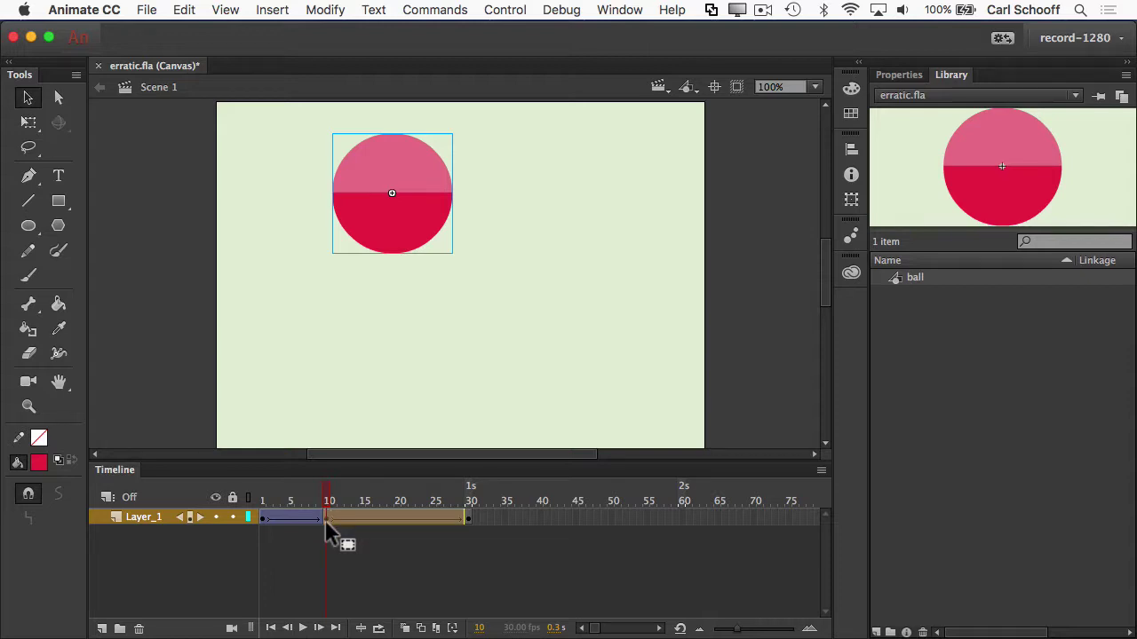
# At frame 20, move the ball straight down below its starting height, and scrub through the motion to frame 30.
pyautogui.click(400, 524)
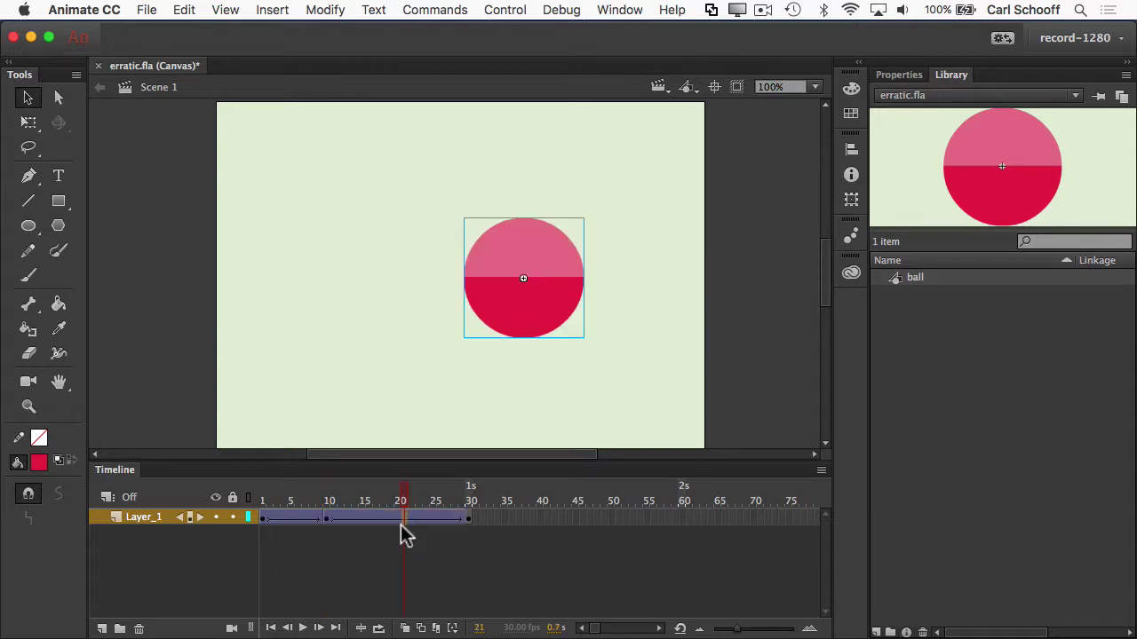
pyautogui.click(397, 522)
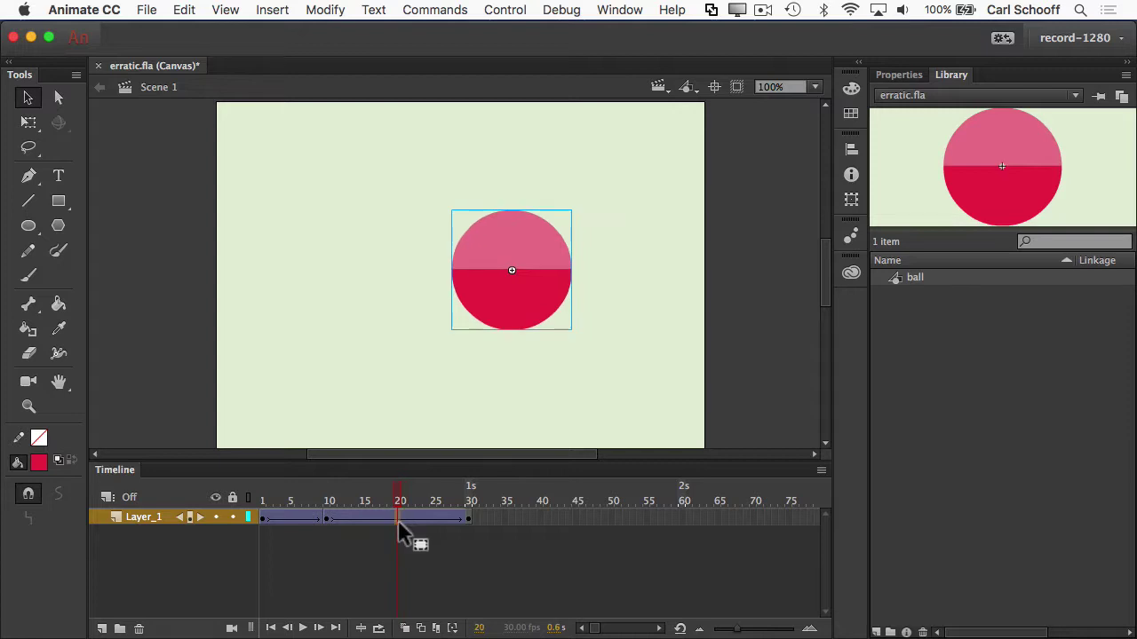
pyautogui.click(524, 293)
pyautogui.moveTo(523, 322); pyautogui.dragTo(515, 414)
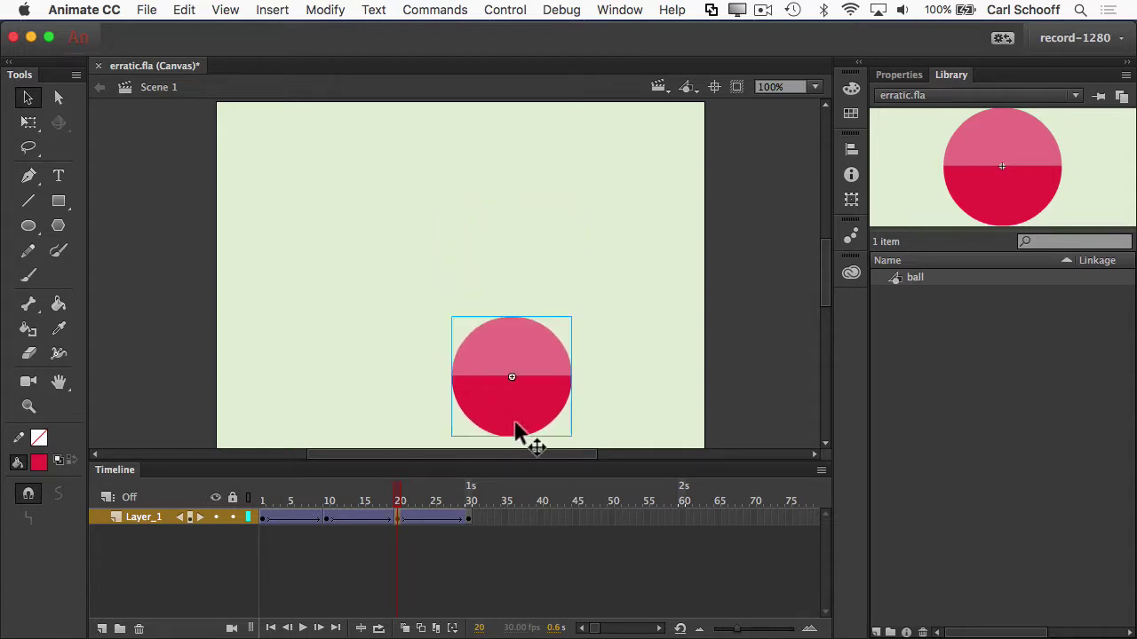
pyautogui.click(336, 497)
pyautogui.moveTo(335, 497); pyautogui.dragTo(469, 500)
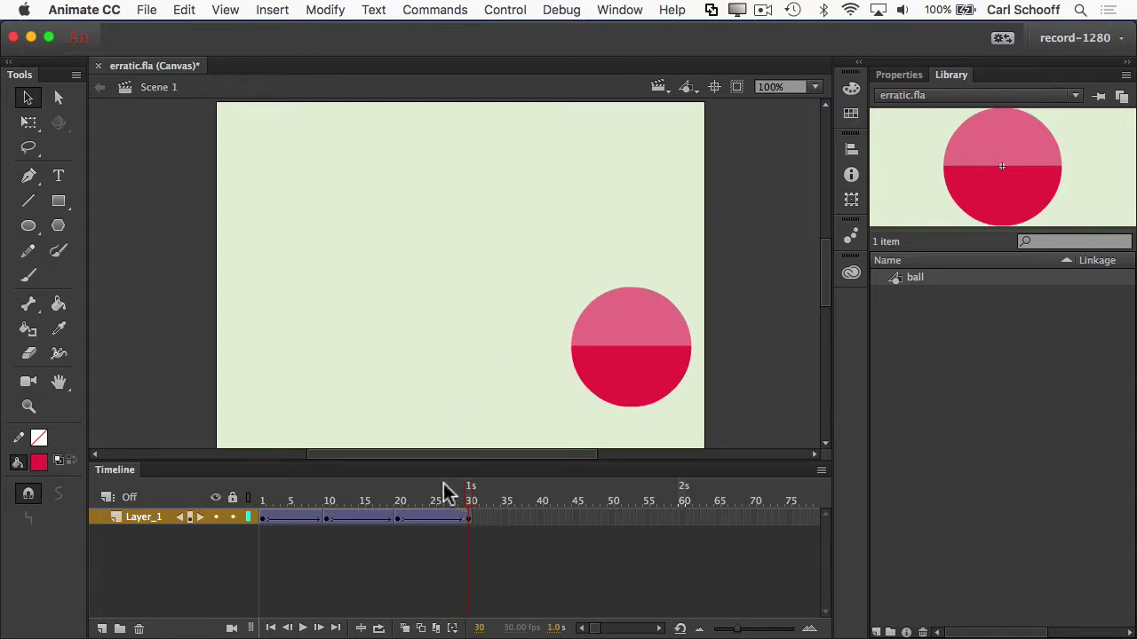
# At frame 25, add a keyframe by moving the ball straight up to near the top of the stage.
pyautogui.click(434, 491)
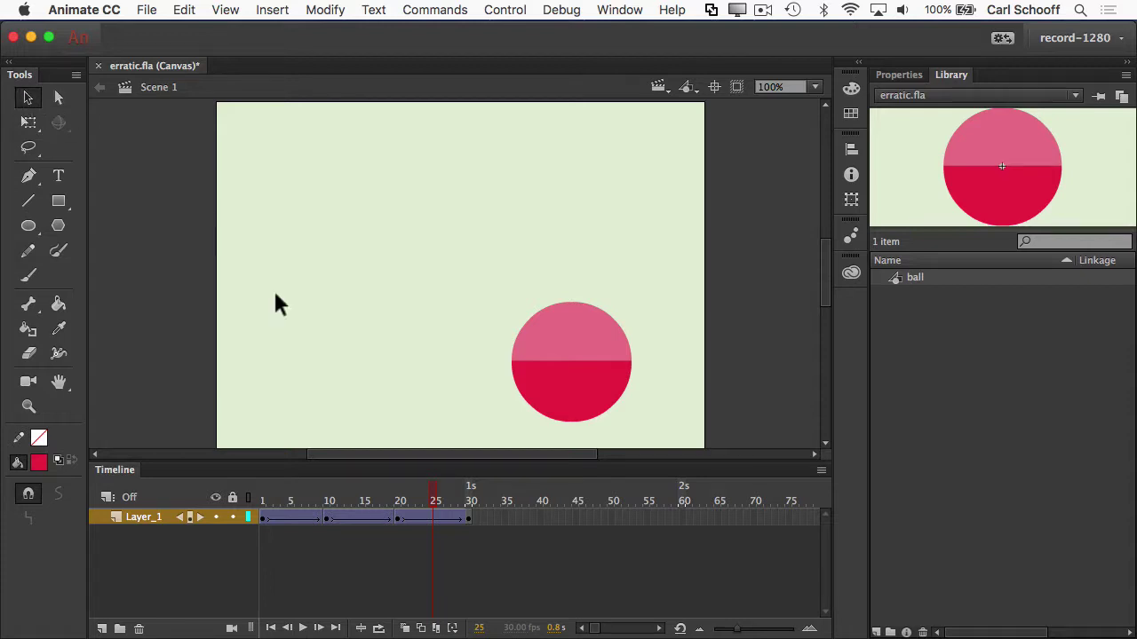
pyautogui.click(573, 378)
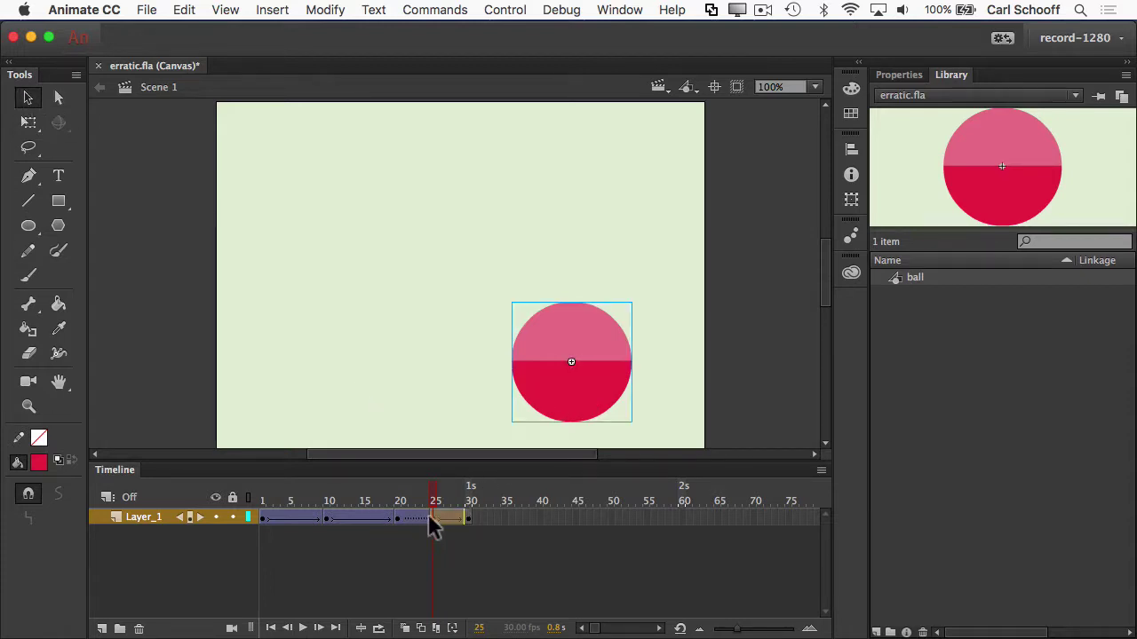
pyautogui.moveTo(571, 415); pyautogui.dragTo(573, 247)
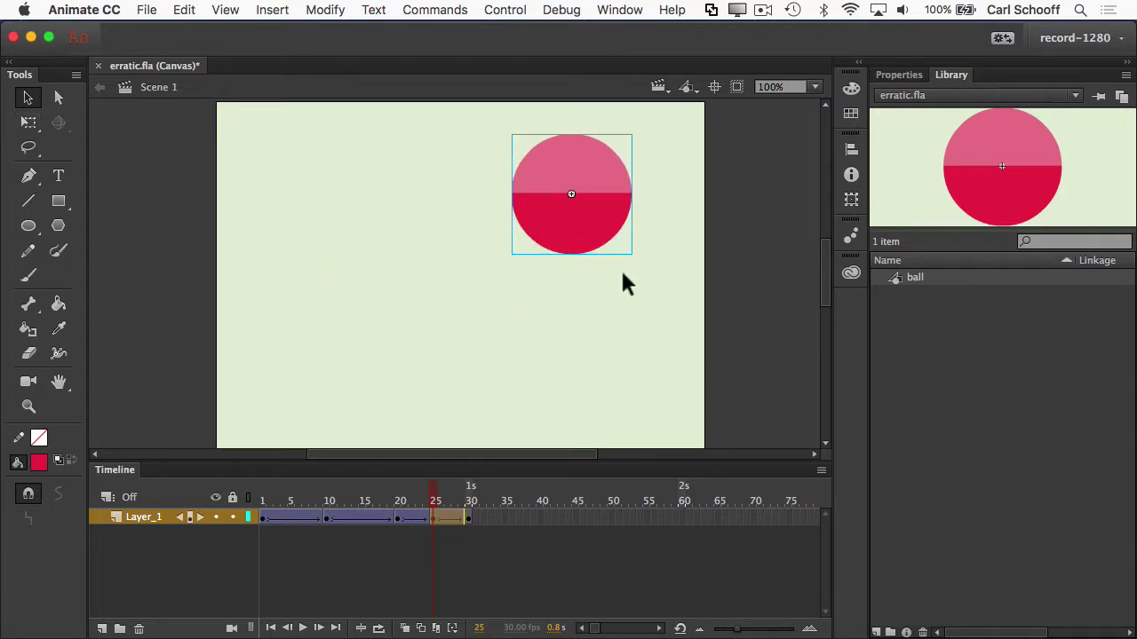
# At frame 15, add a keyframe and scale the ball up proportionally to about twice its size with Free Transform.
pyautogui.click(361, 517)
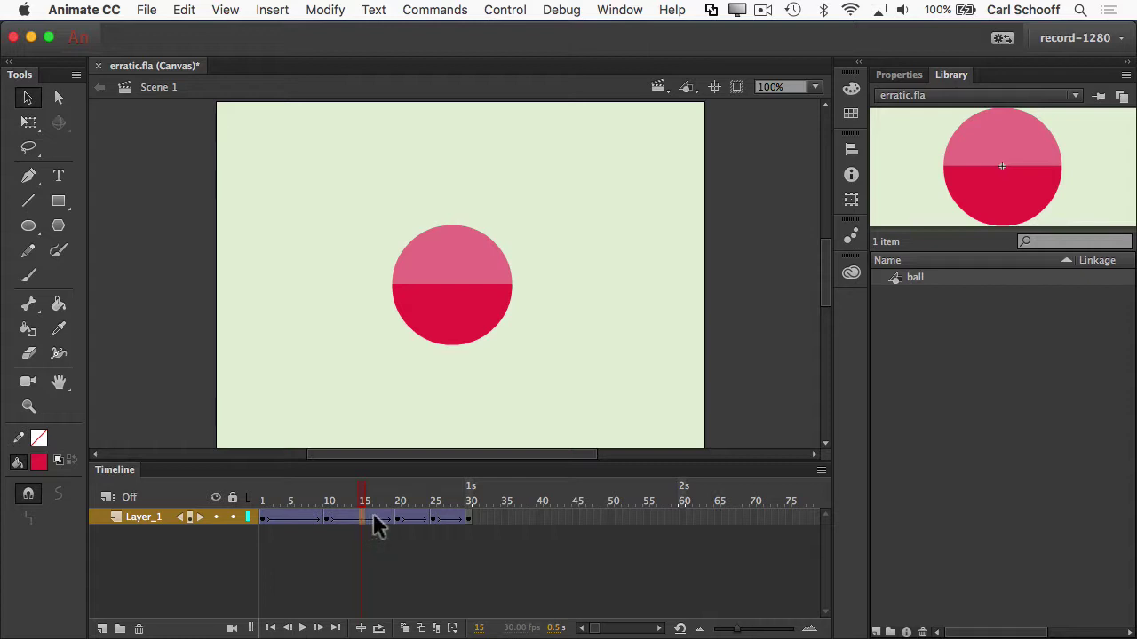
pyautogui.click(453, 312)
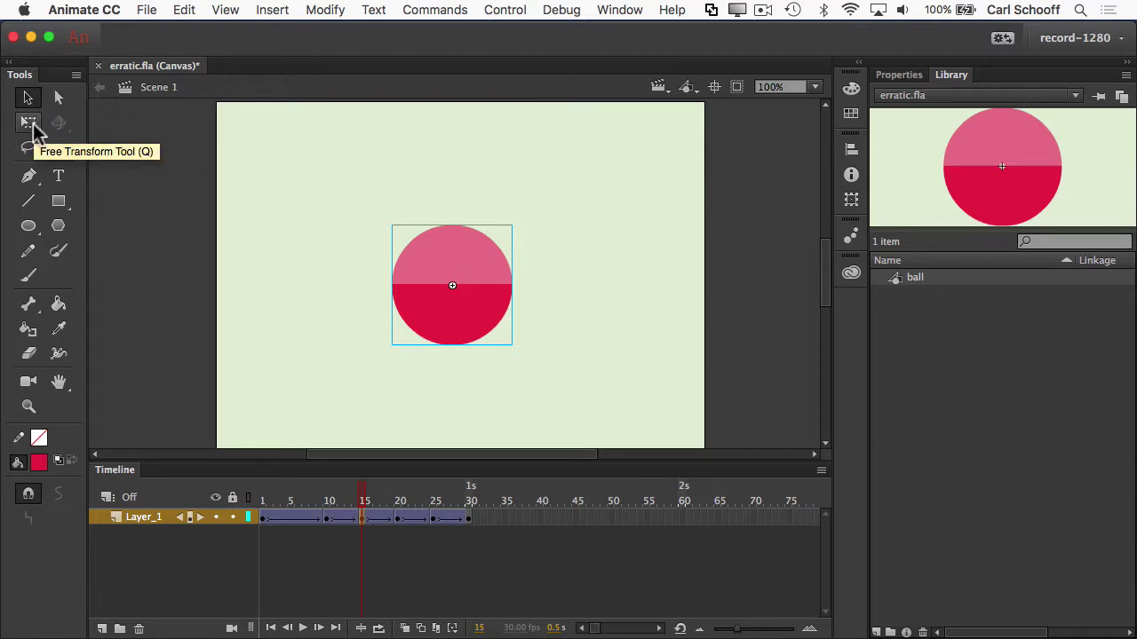
pyautogui.click(31, 124)
pyautogui.press('shift')
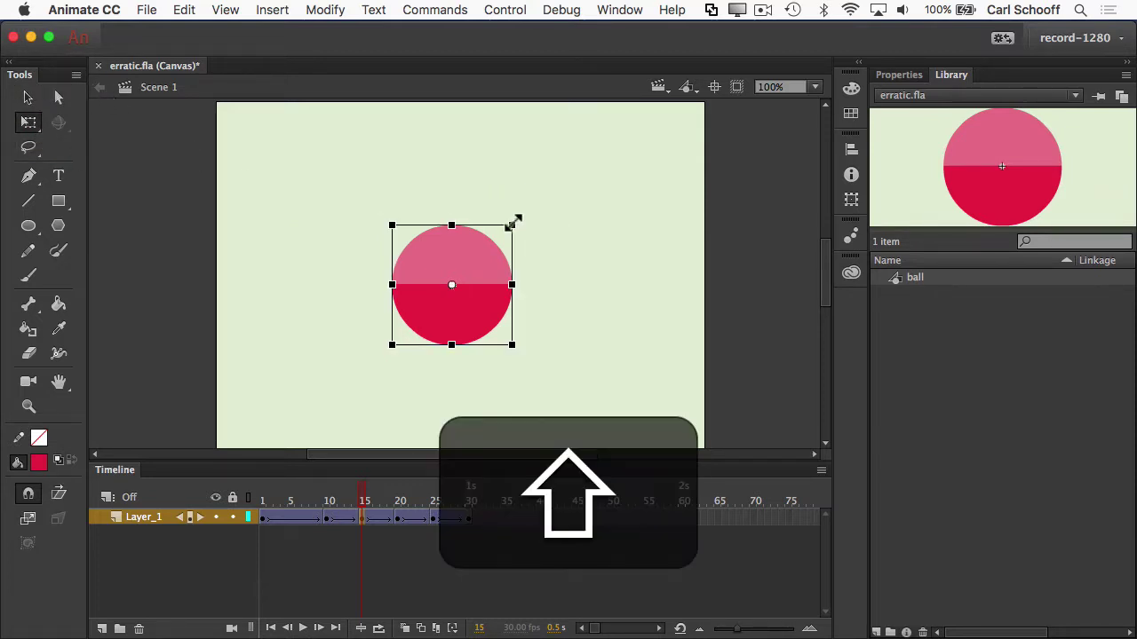
pyautogui.moveTo(513, 222); pyautogui.dragTo(600, 169)
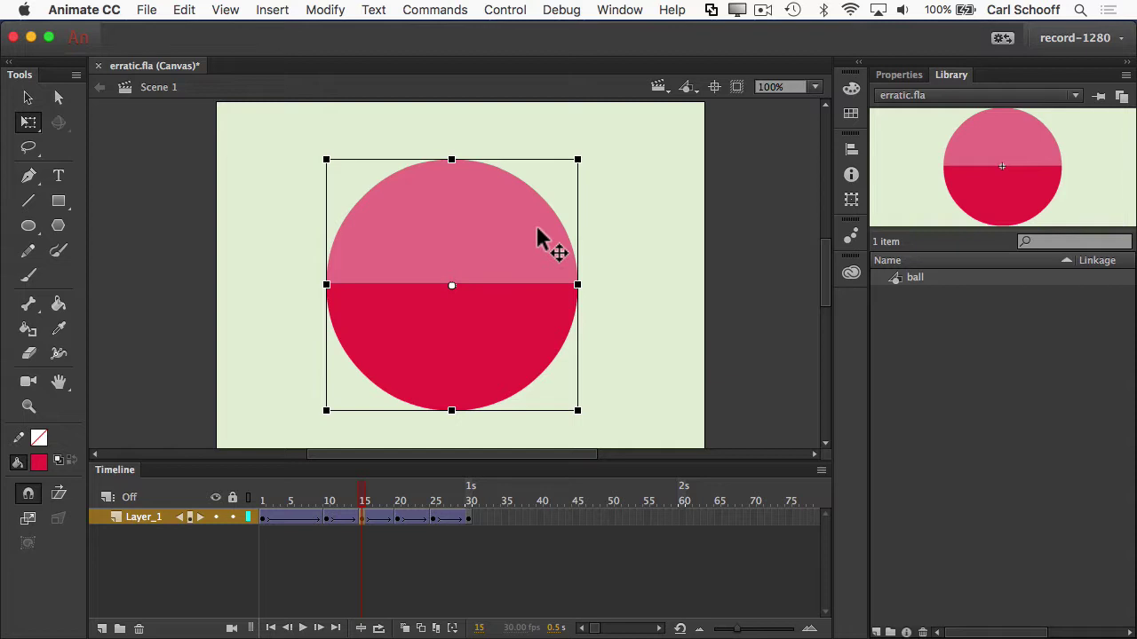
pyautogui.click(627, 300)
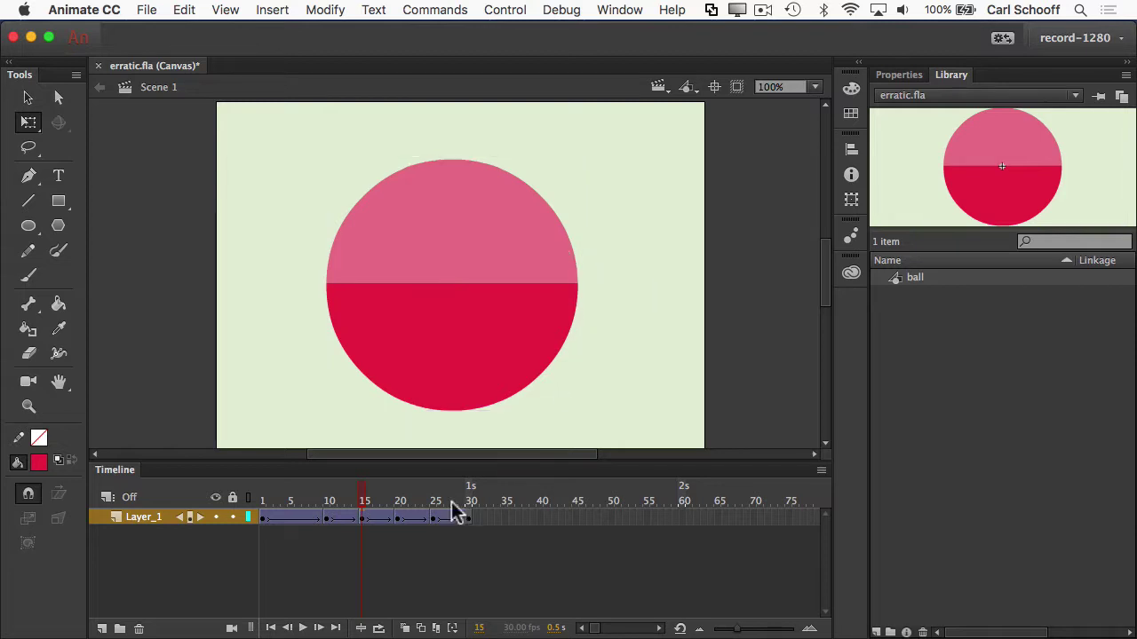
# At frame 5, add a keyframe by nudging the ball slightly down, and shrink the ball with Free Transform.
pyautogui.click(289, 518)
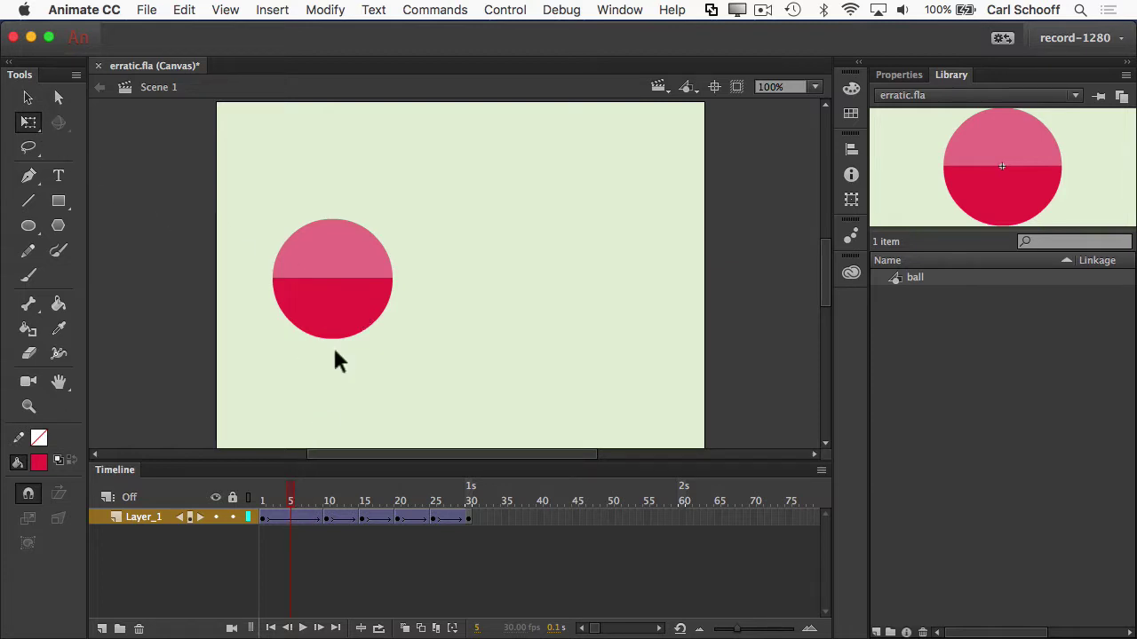
pyautogui.click(337, 287)
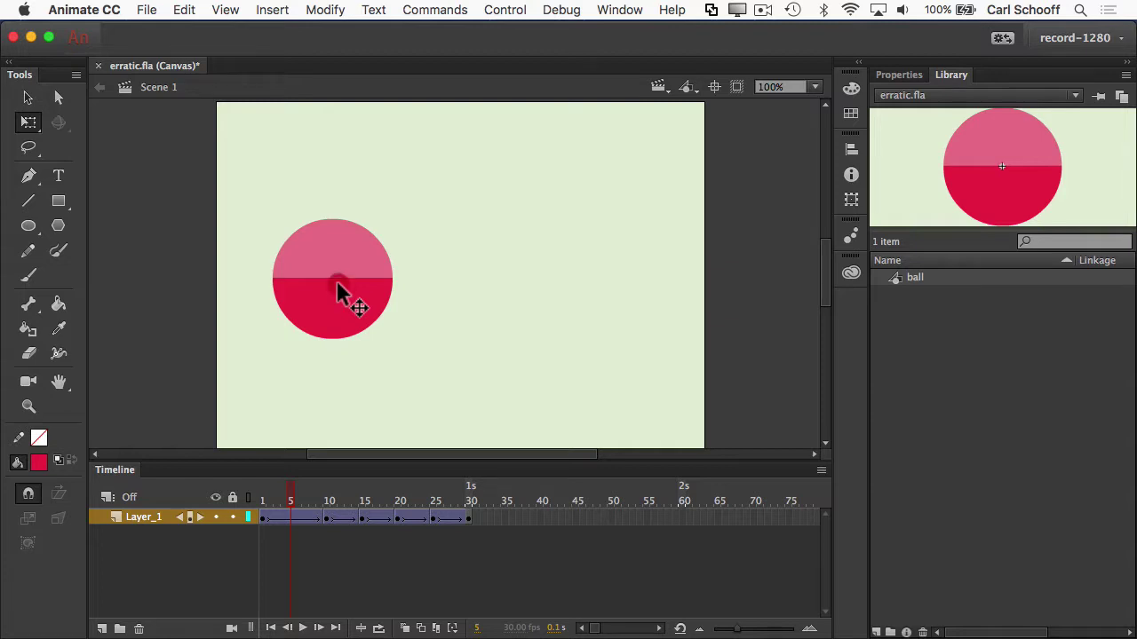
pyautogui.moveTo(337, 287); pyautogui.dragTo(338, 297)
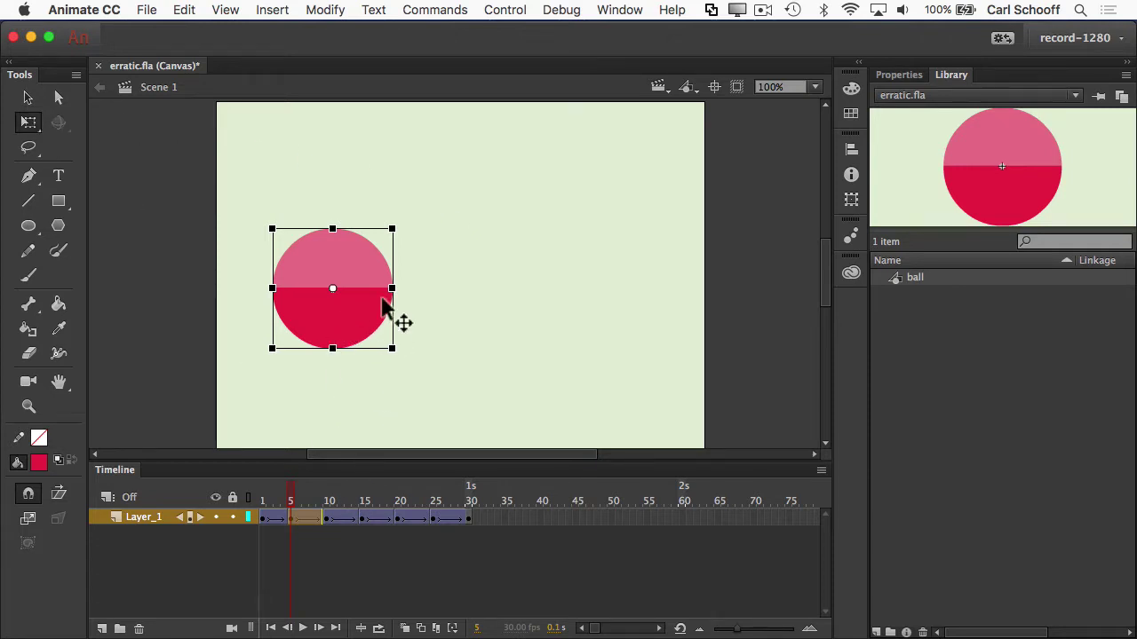
pyautogui.moveTo(391, 226); pyautogui.dragTo(356, 265)
pyautogui.click(358, 438)
# Play the complete ball animation from frame 1 through frame 30.
pyautogui.moveTo(293, 502); pyautogui.dragTo(249, 502)
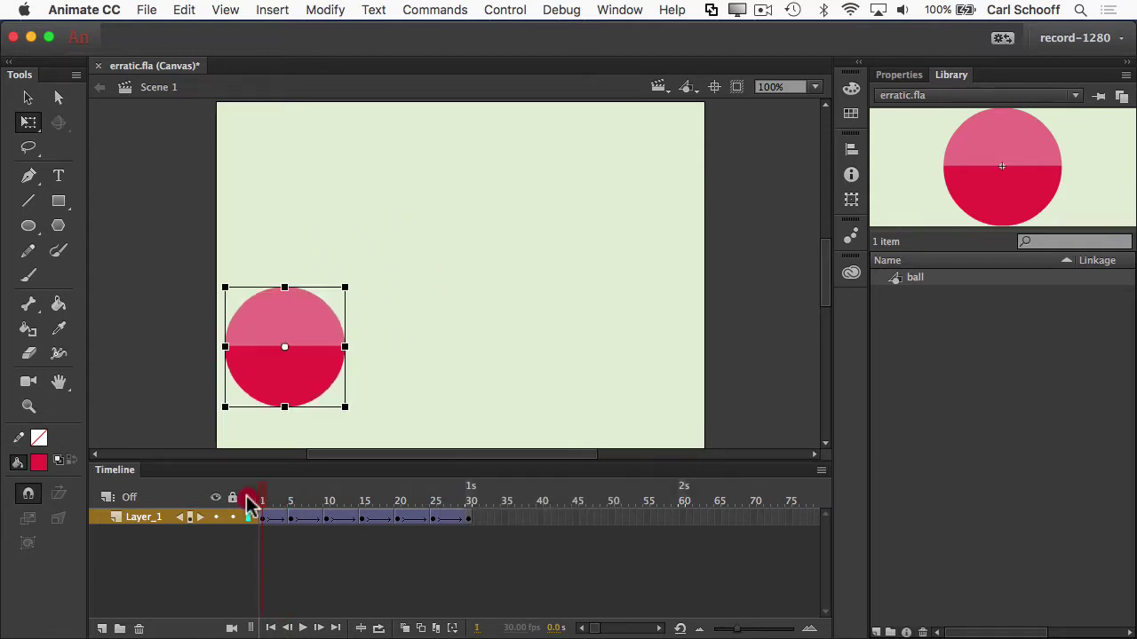
pyautogui.press('Return')
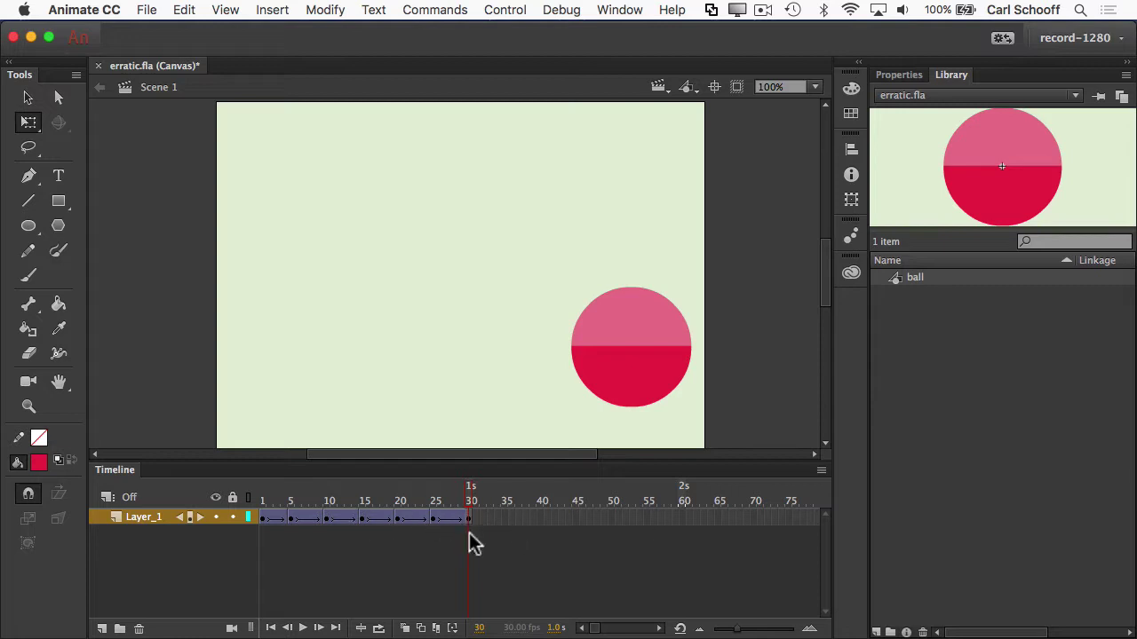
# Extend the ball animation with a keyframe at frame 55 and create a classic tween between frames 30 and 55.
pyautogui.click(647, 517)
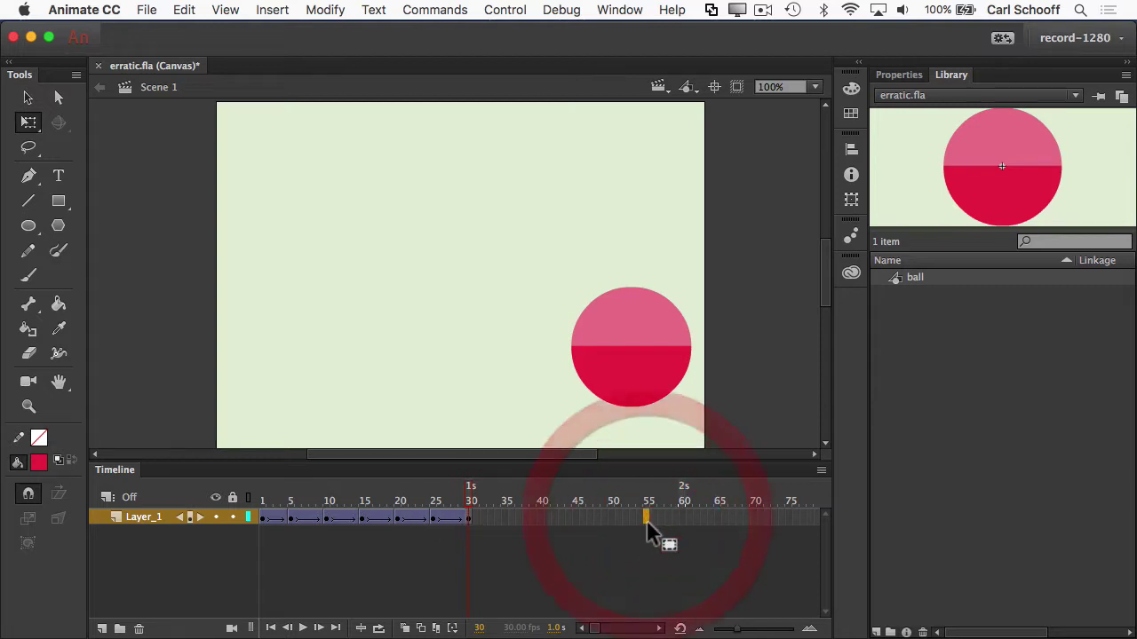
pyautogui.press('F6')
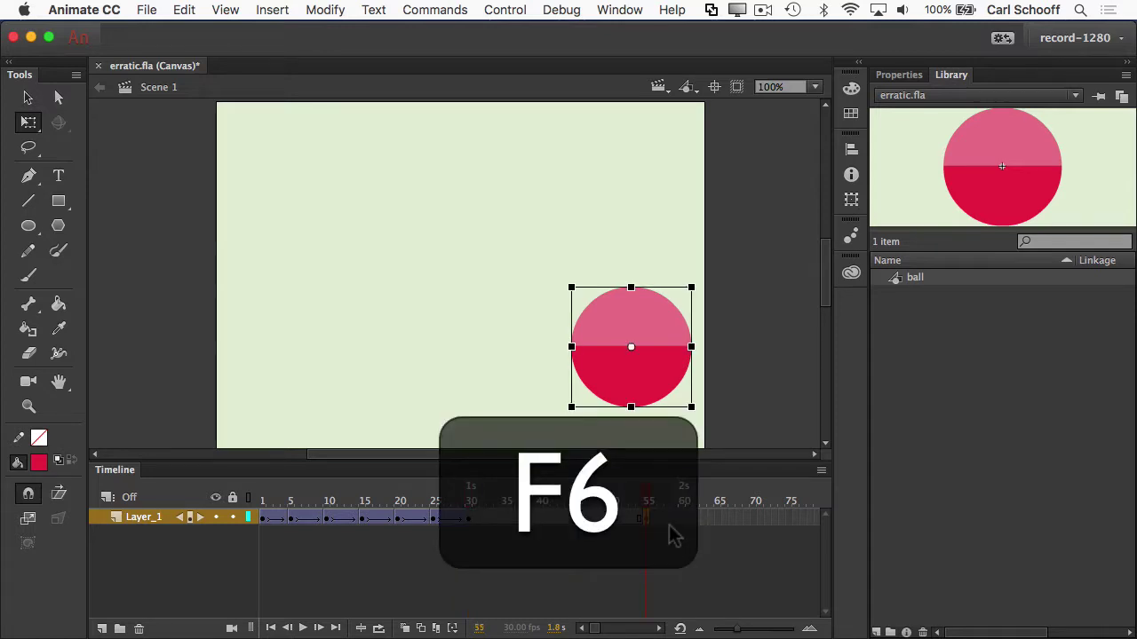
pyautogui.rightClick(527, 518)
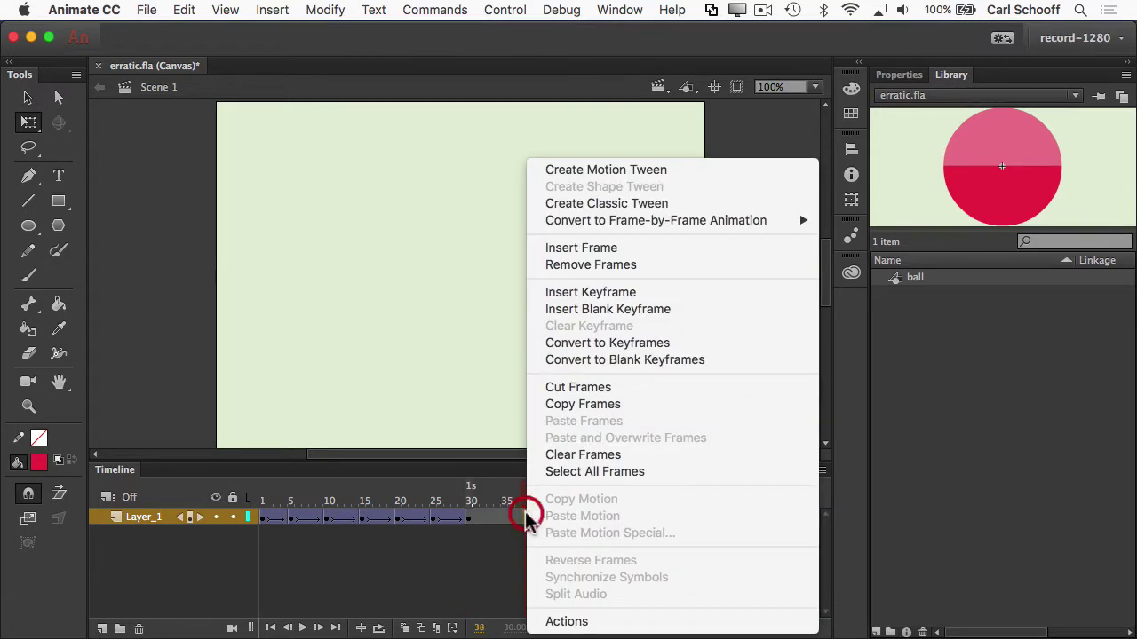
pyautogui.click(577, 209)
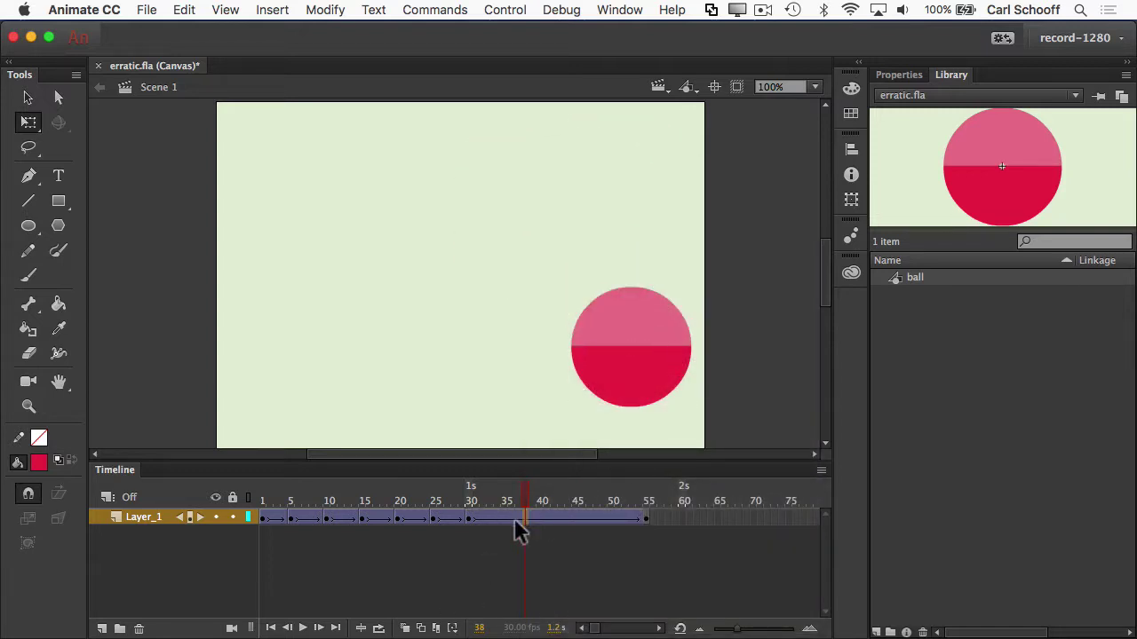
# At frame 38, add a keyframe by moving the ball up to the upper-right area of the stage.
pyautogui.click(644, 367)
pyautogui.moveTo(625, 364); pyautogui.dragTo(616, 260)
pyautogui.moveTo(619, 227); pyautogui.dragTo(619, 226)
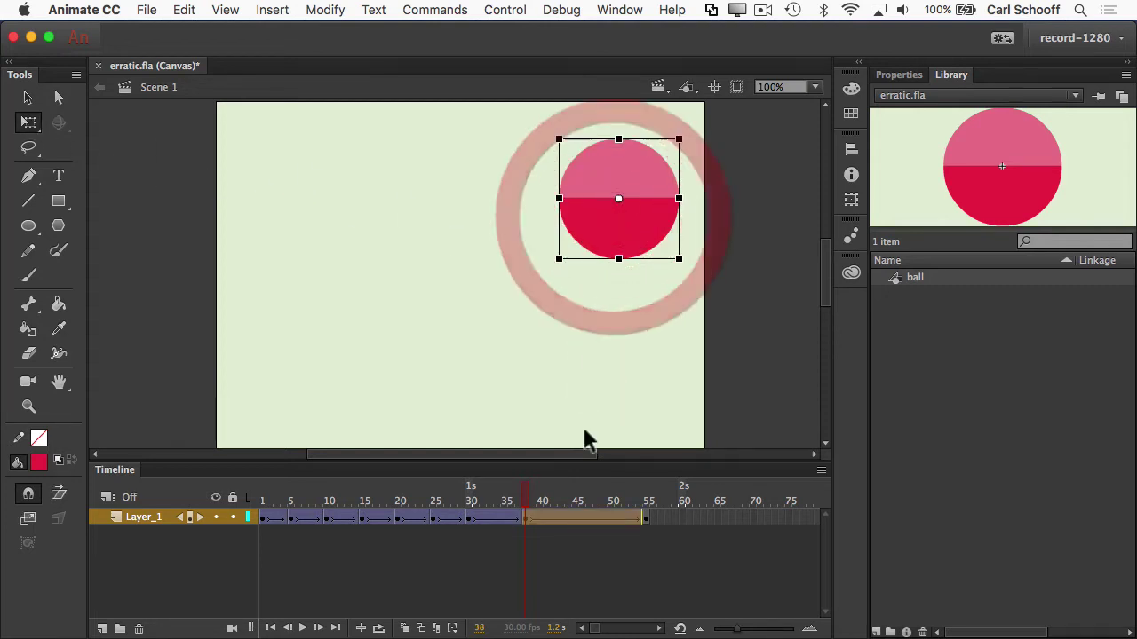
# At frame 46, move the ball to the lower-left area and shrink it proportionally to about 40% size, and scrub back to frame 1.
pyautogui.click(579, 494)
pyautogui.moveTo(597, 333); pyautogui.dragTo(395, 395)
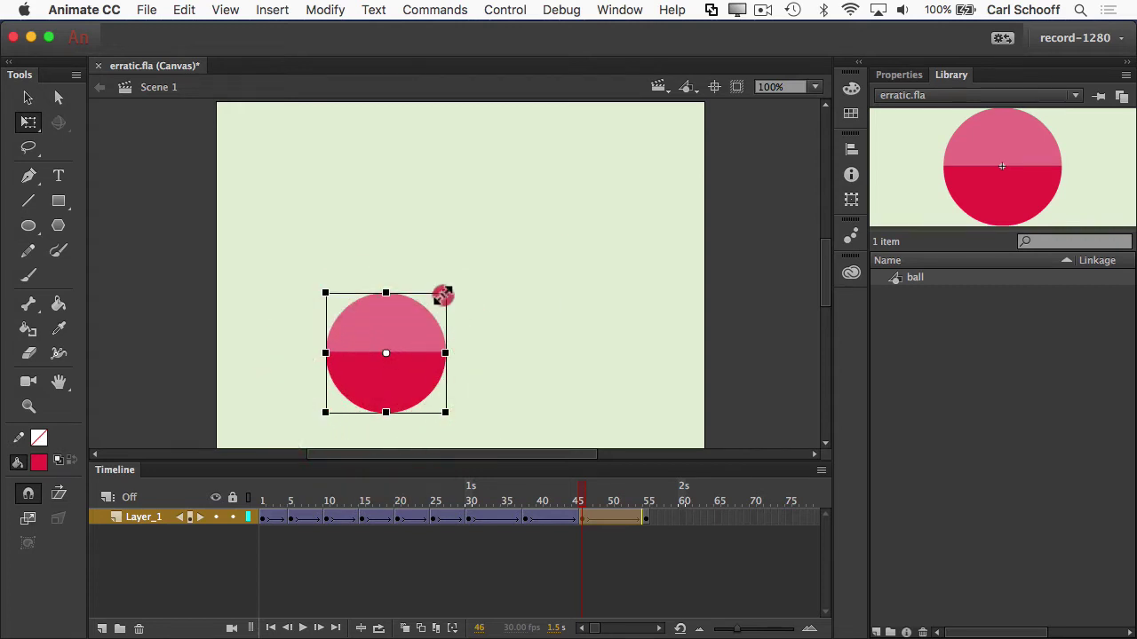
pyautogui.moveTo(443, 296); pyautogui.dragTo(408, 329)
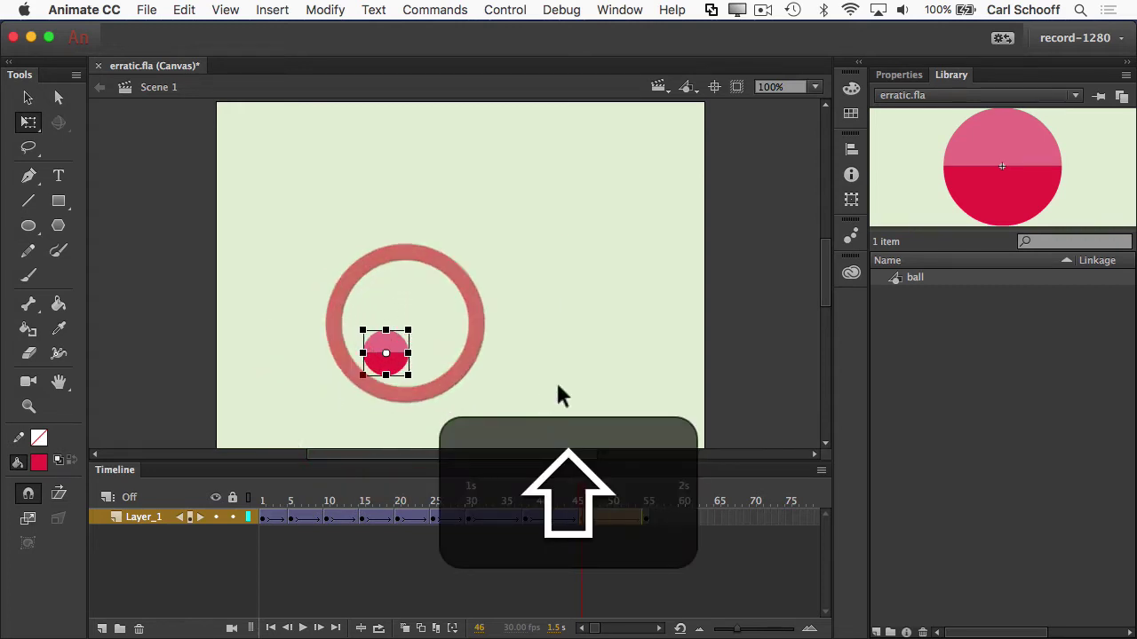
pyautogui.click(561, 391)
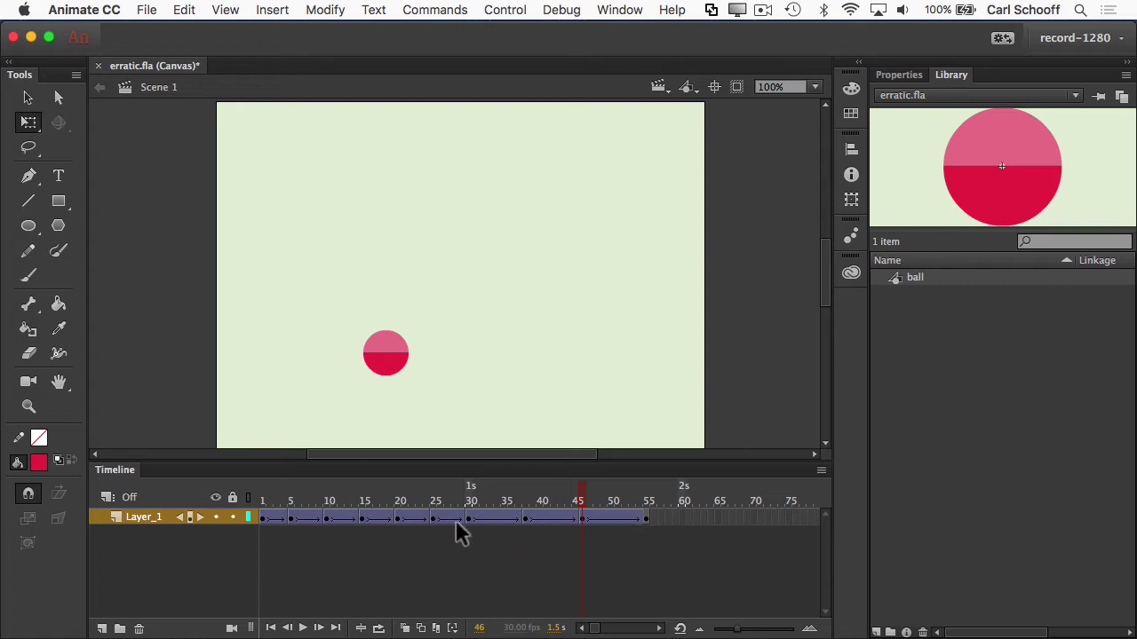
pyautogui.moveTo(579, 498); pyautogui.dragTo(266, 463)
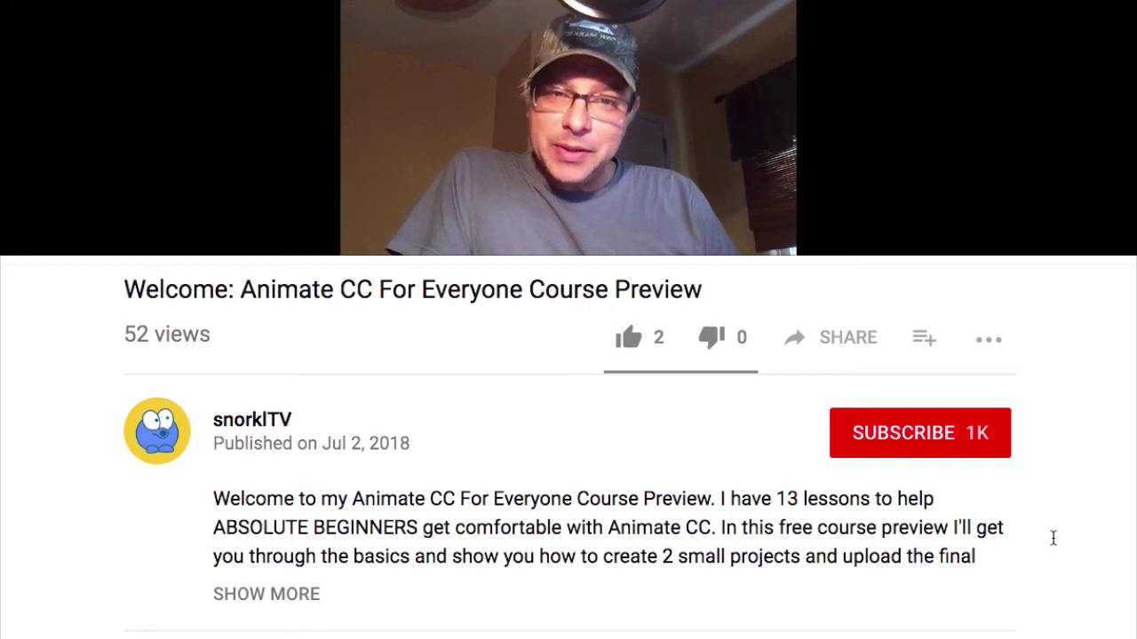
# Switch to YouTube, like the Animate CC course preview video, and subscribe to the snorklTV channel with notifications turned on.
pyautogui.click(629, 340)
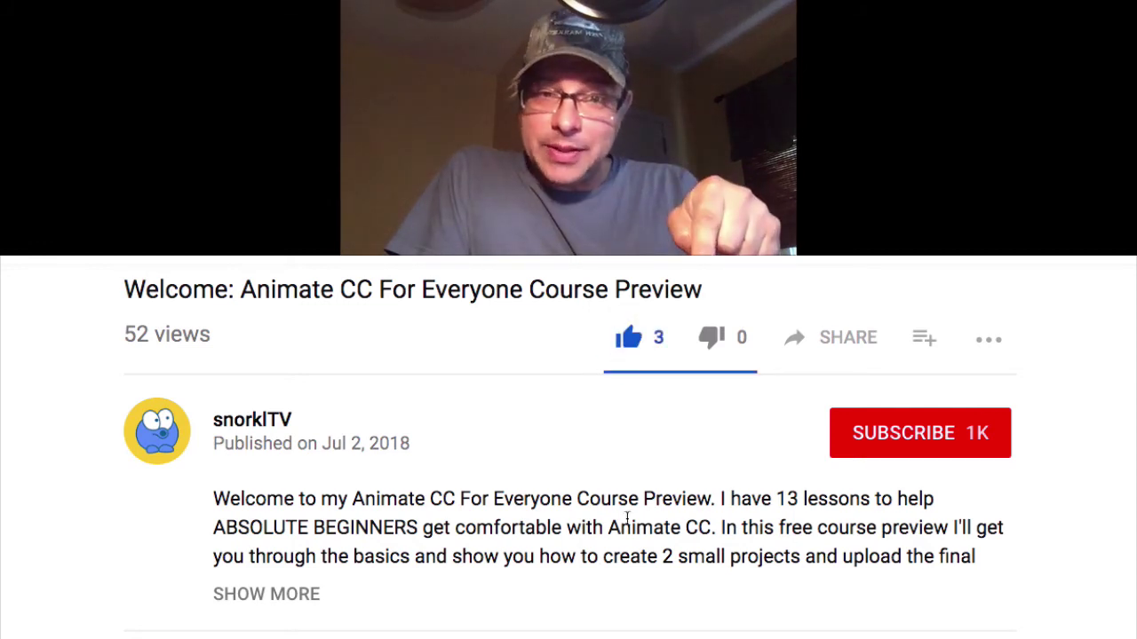
pyautogui.click(899, 433)
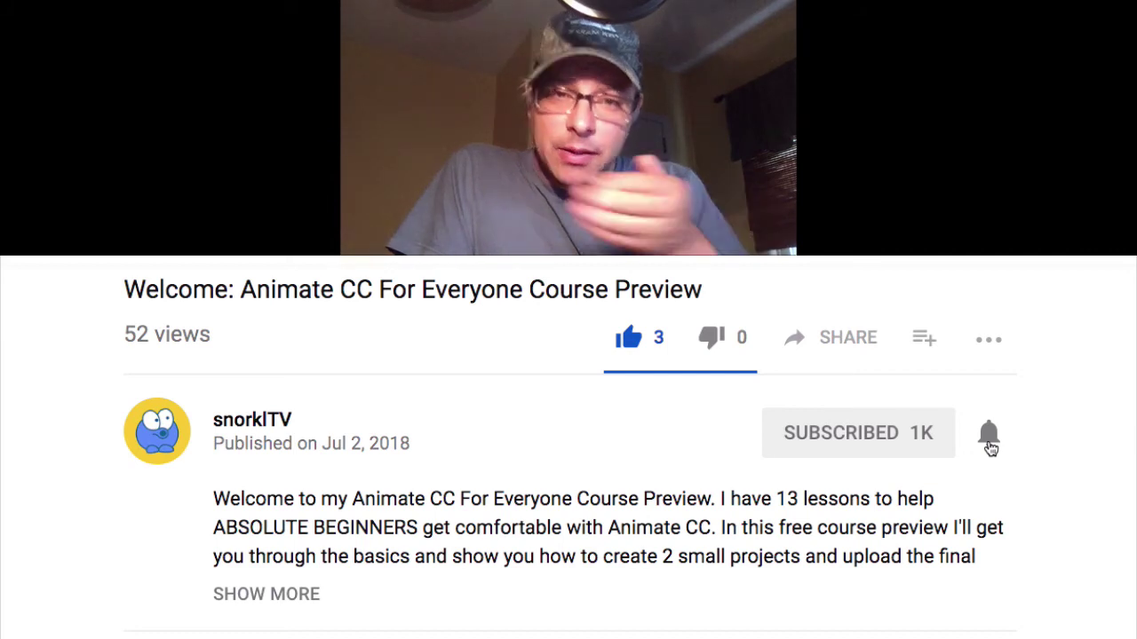
pyautogui.click(989, 442)
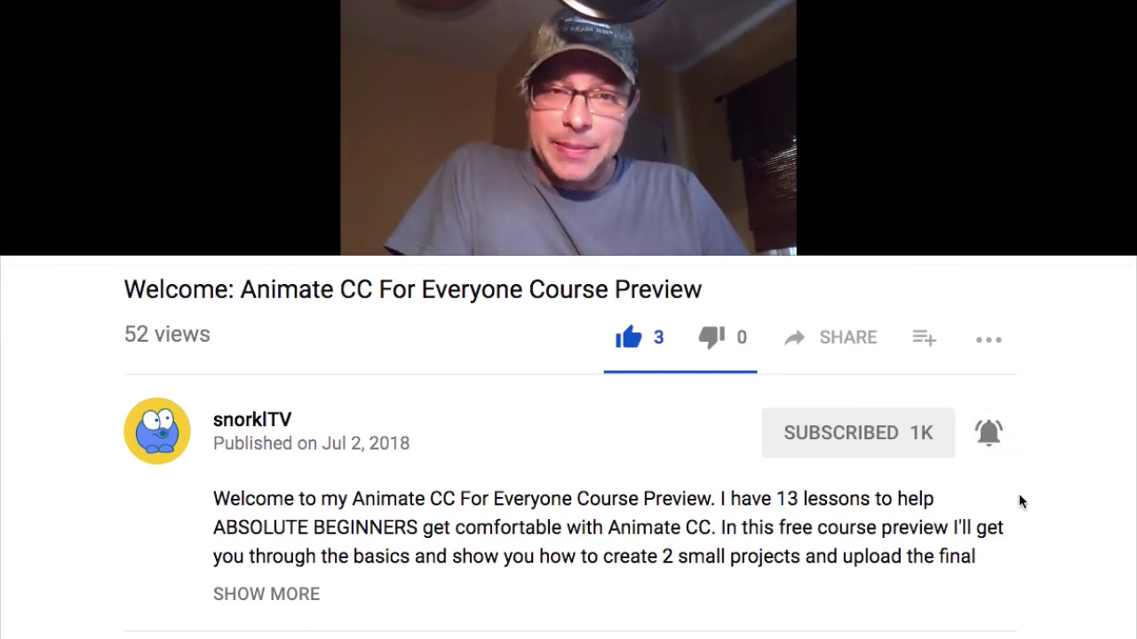